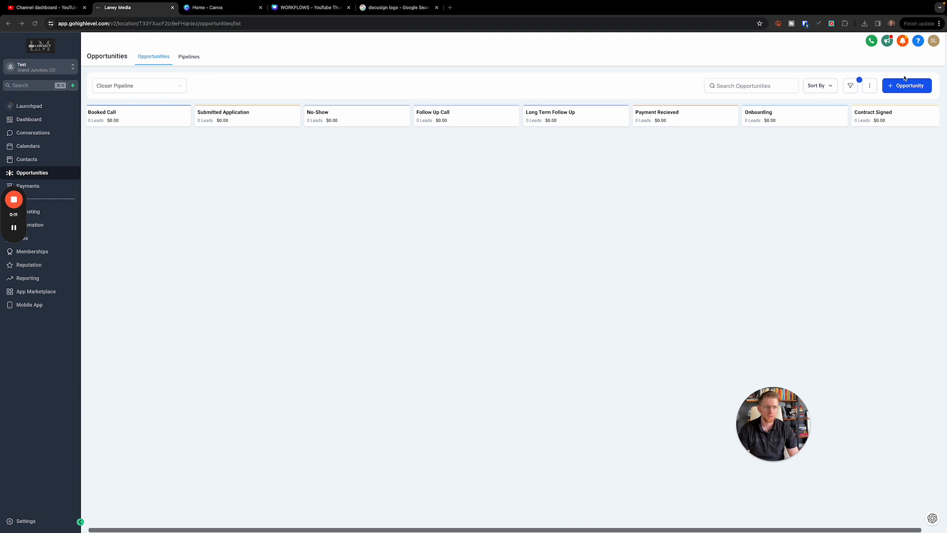
Start a new opportunity and create a new contact from the typed first name
left_click(902, 90)
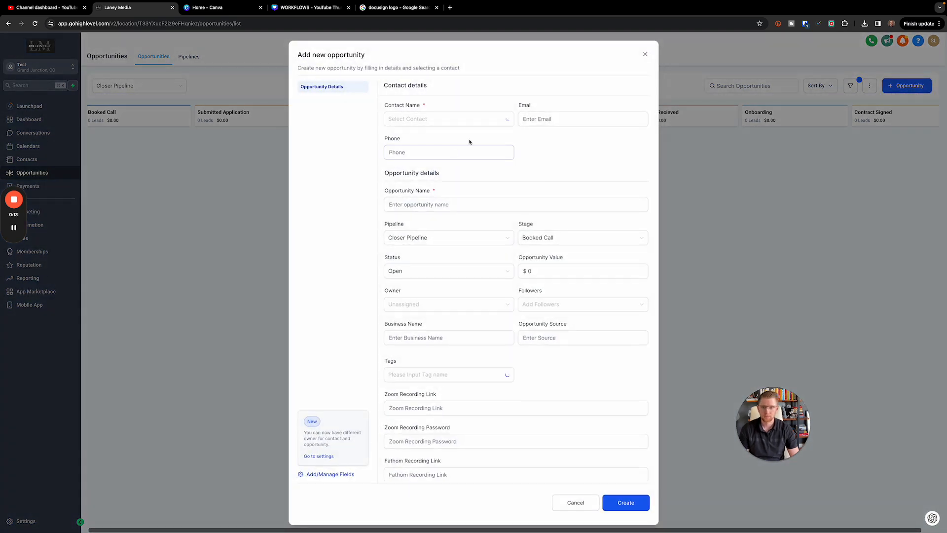
left_click(442, 122)
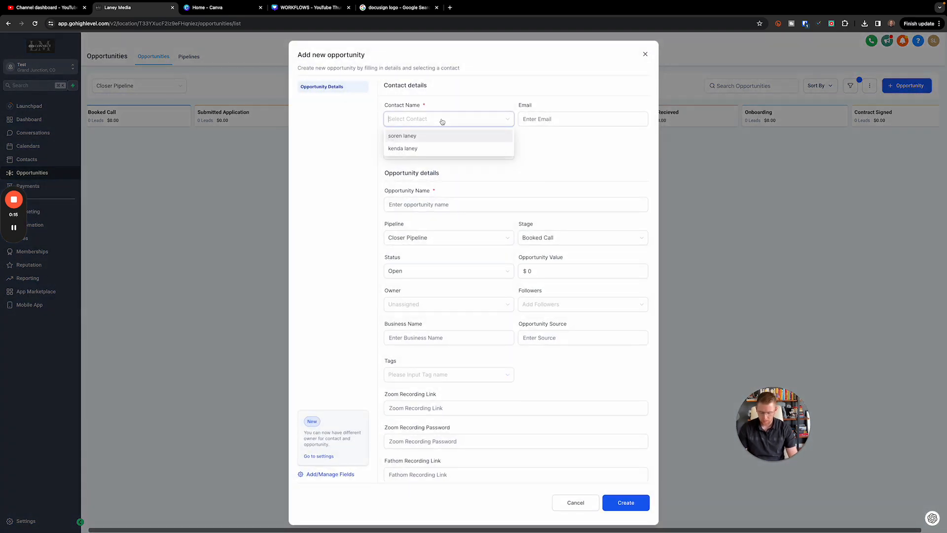
type("JIm")
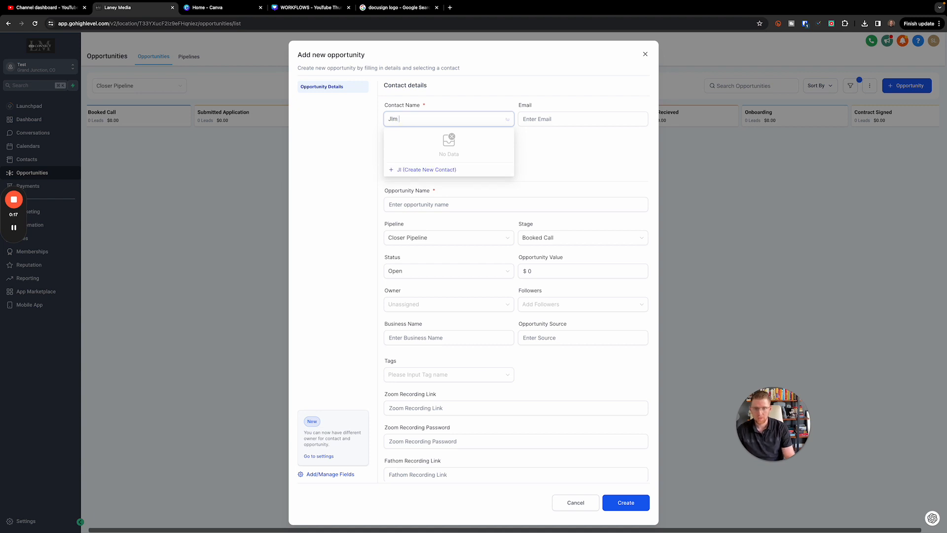
key("BackSpace")
key("BackSpace")
type("im")
key("Tab")
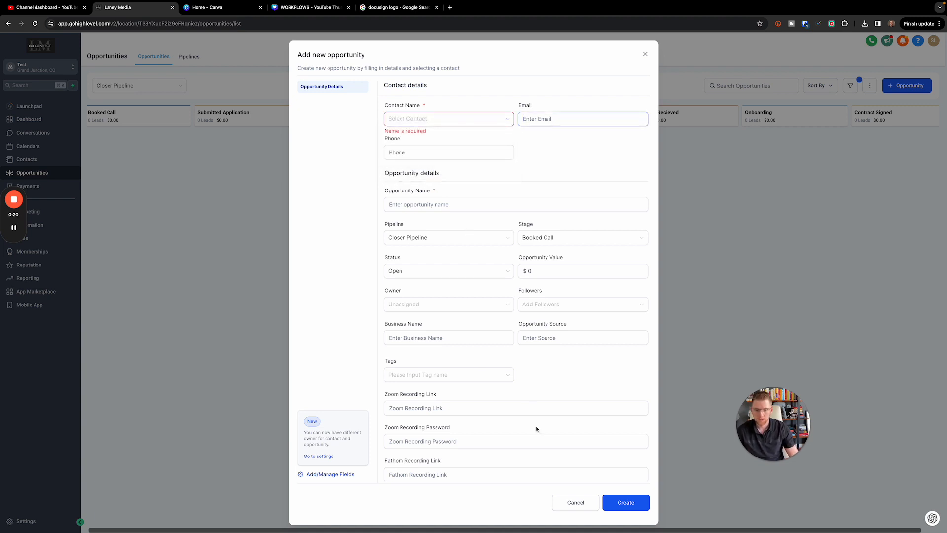
scroll(516, 399, "down", 1)
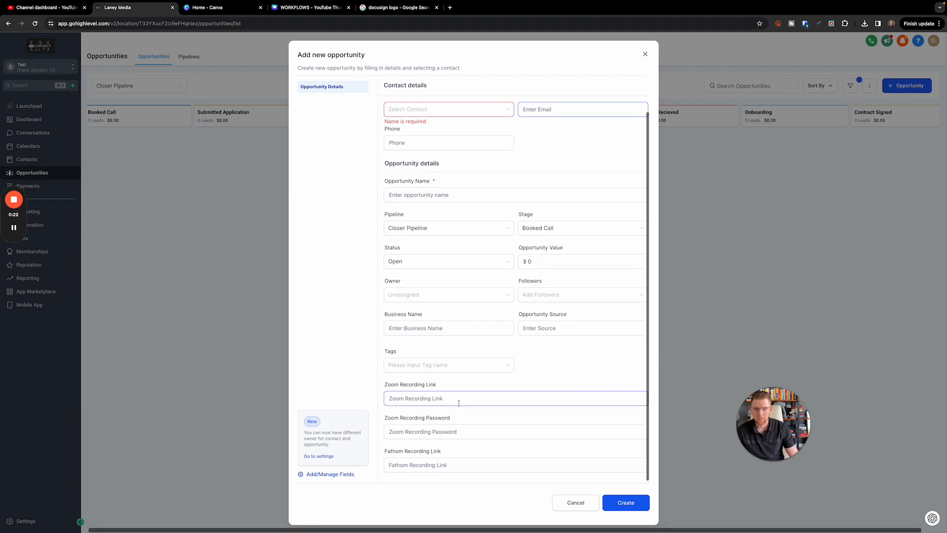
scroll(516, 399, "up", 1)
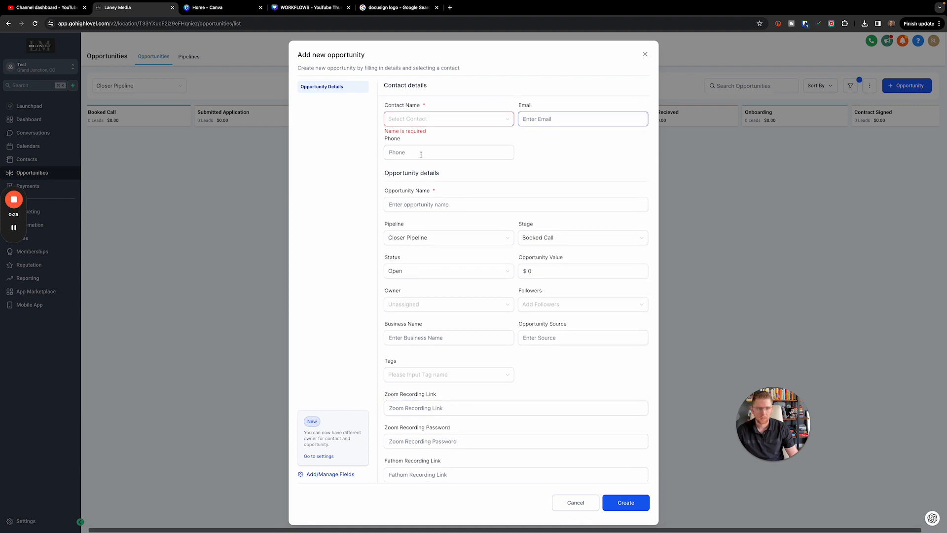
left_click(493, 119)
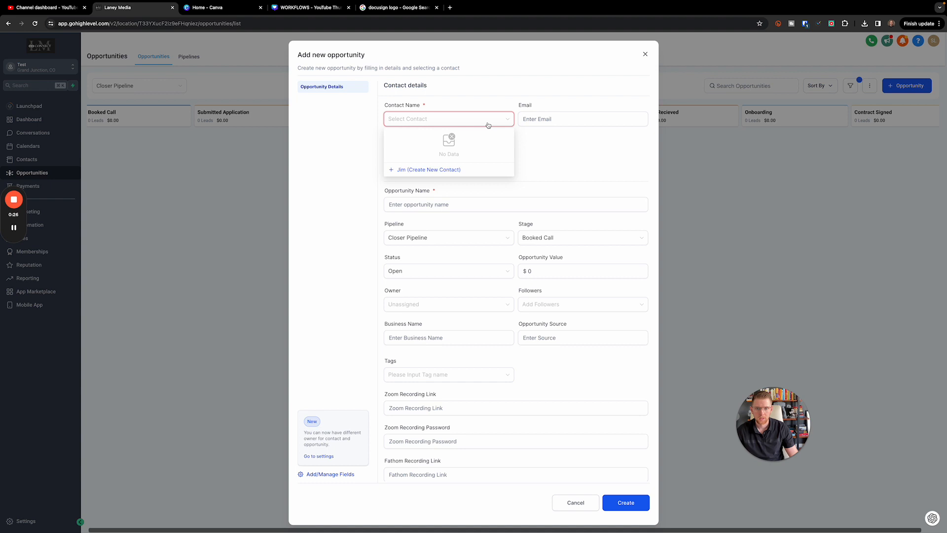
left_click(421, 170)
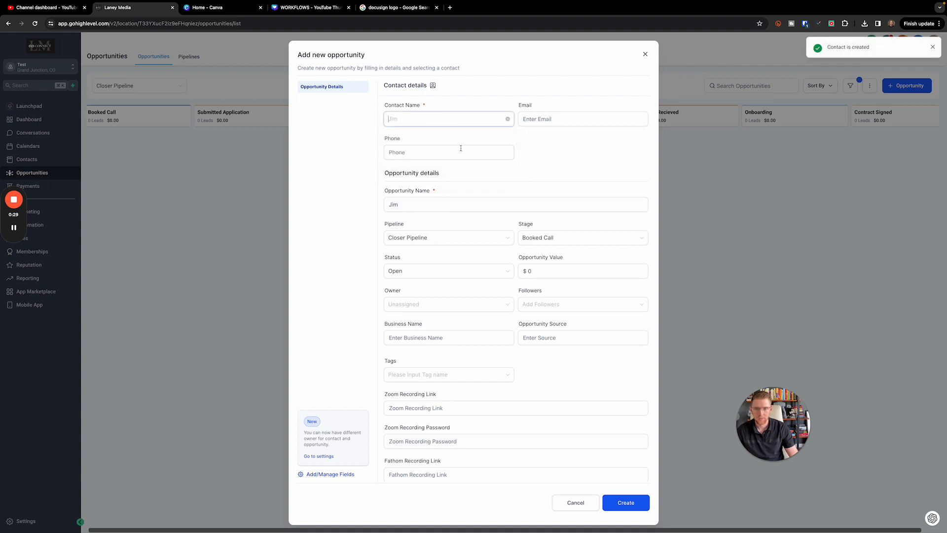
Begin the contact's email and add the surname to the opportunity name, checking its spelling
left_click(567, 118)
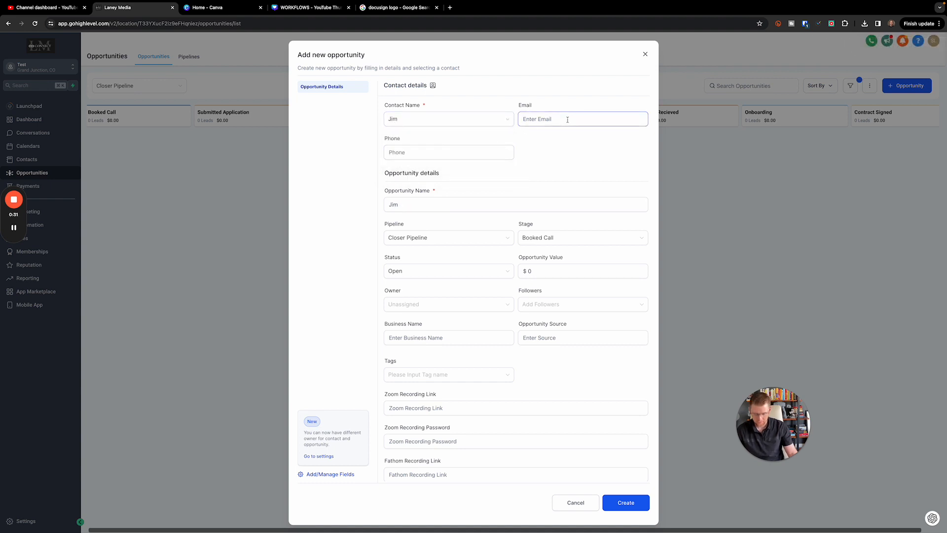
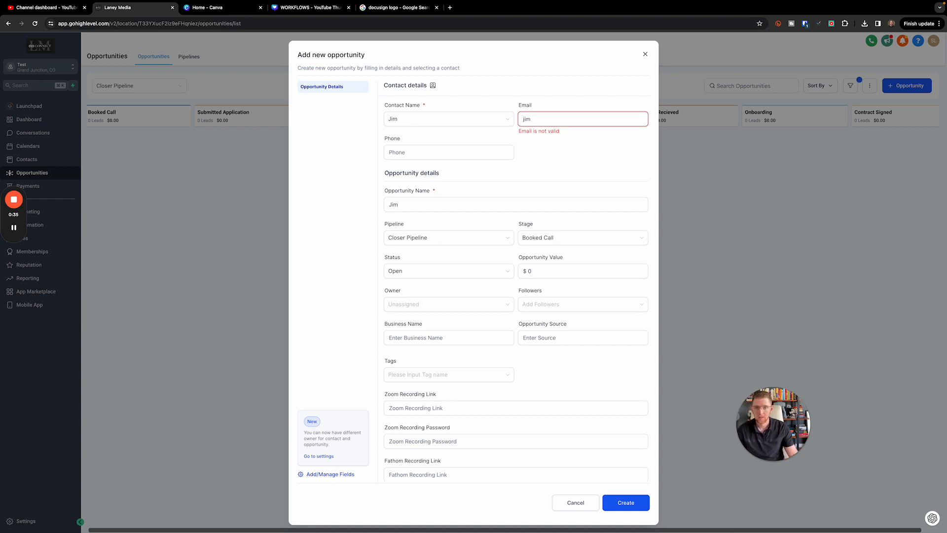
left_click(485, 209)
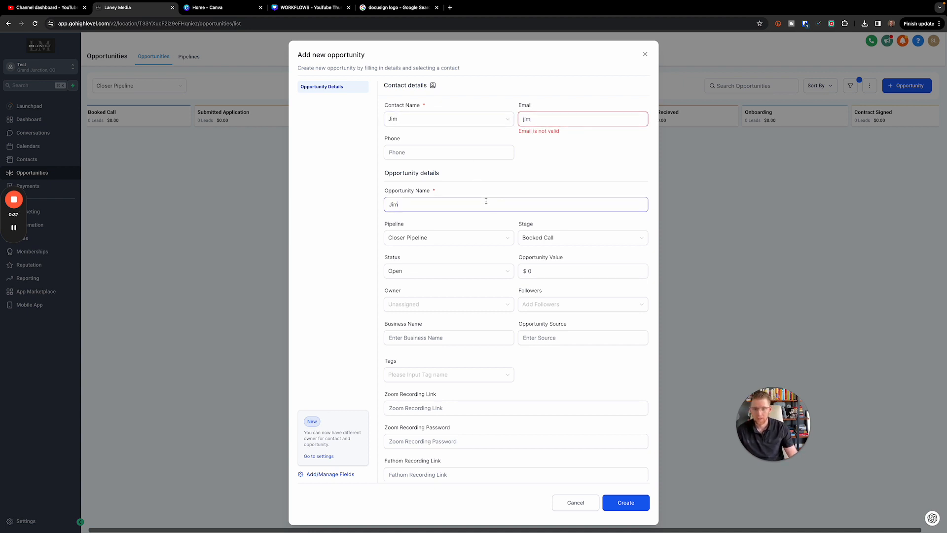
type("Halpert")
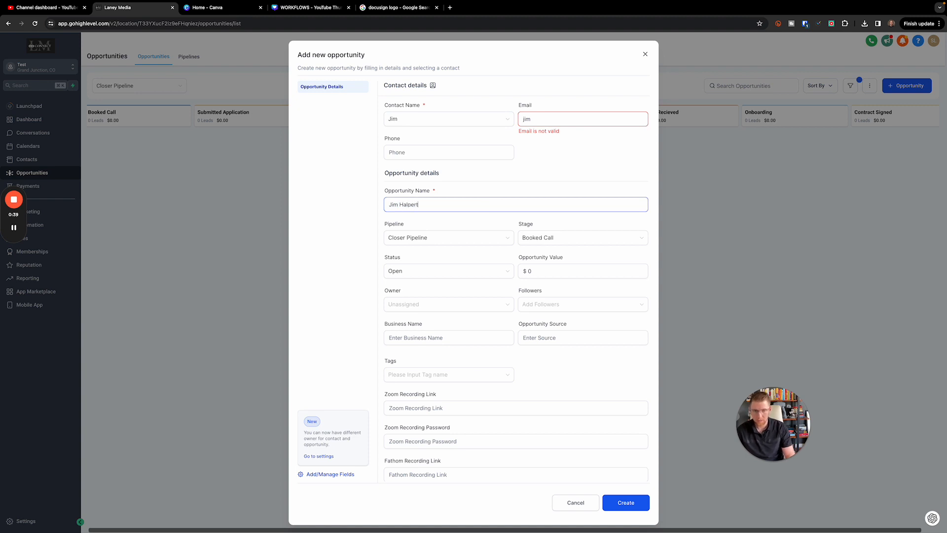
right_click(417, 208)
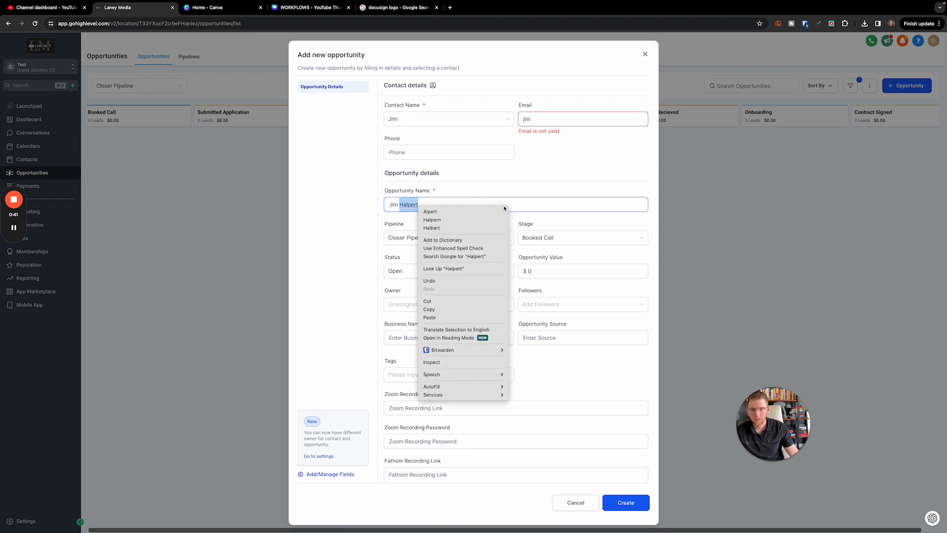
left_click(532, 208)
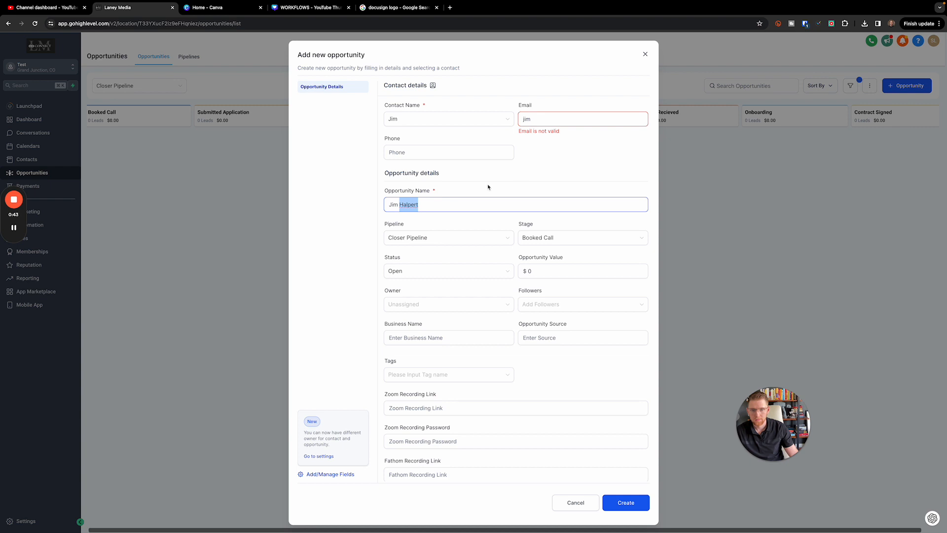
right_click(409, 203)
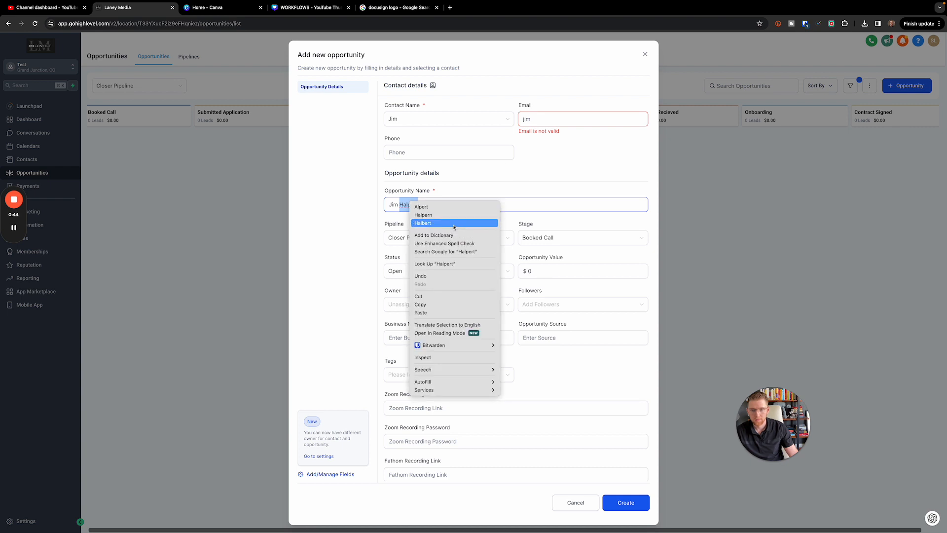
Accept the suggested surname spelling and finish typing the contact's email address
left_click(469, 223)
left_click(549, 119)
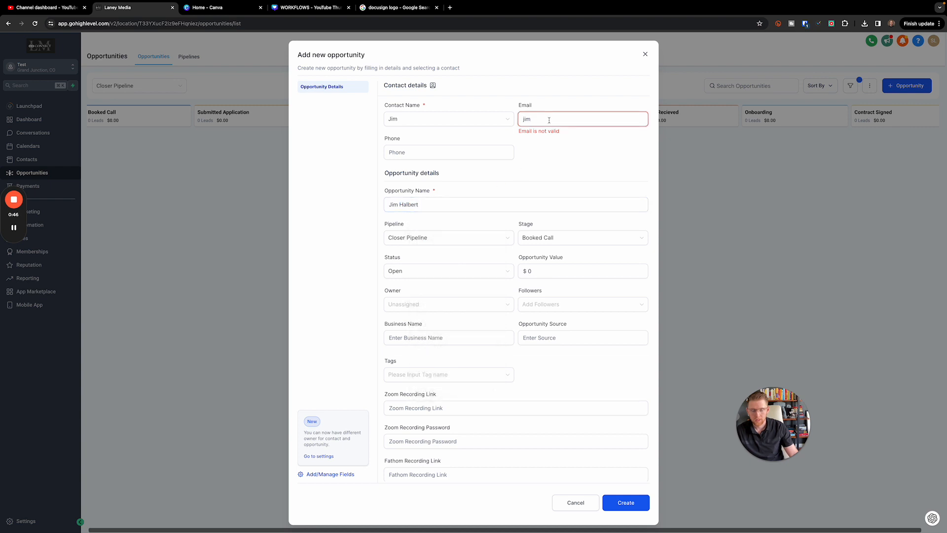
type("@the")
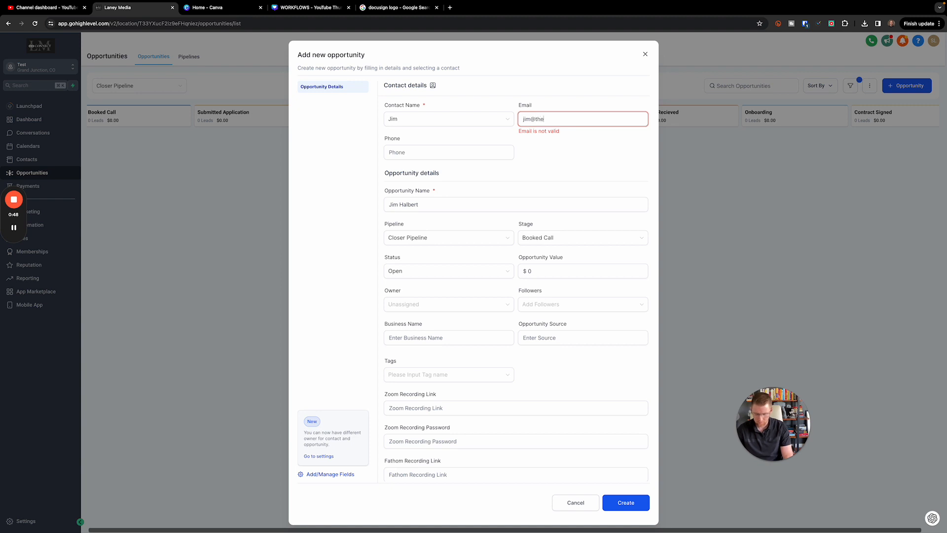
key("BackSpace")
key("BackSpace")
key("BackSpace")
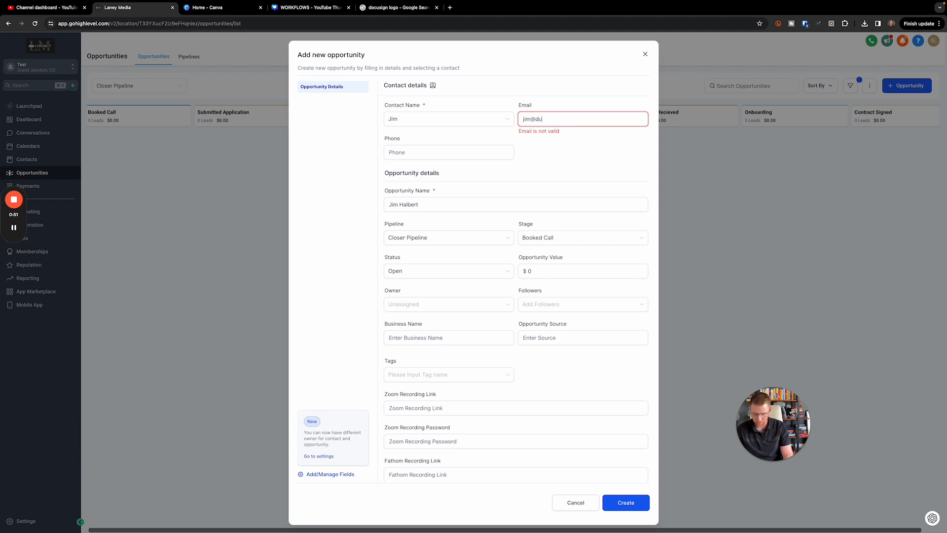
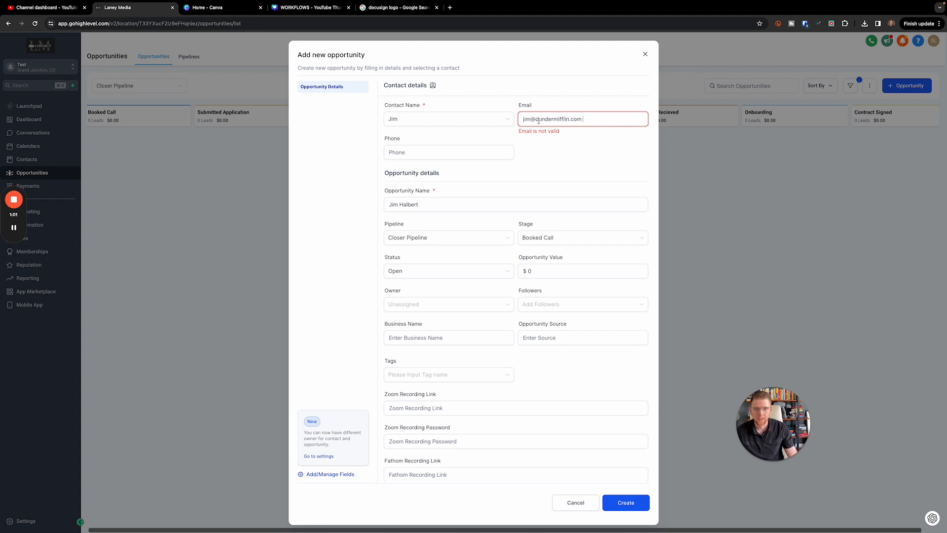
Select and delete the whole email address, leaving the field empty
left_click_drag(539, 120, 592, 121)
left_click(587, 121)
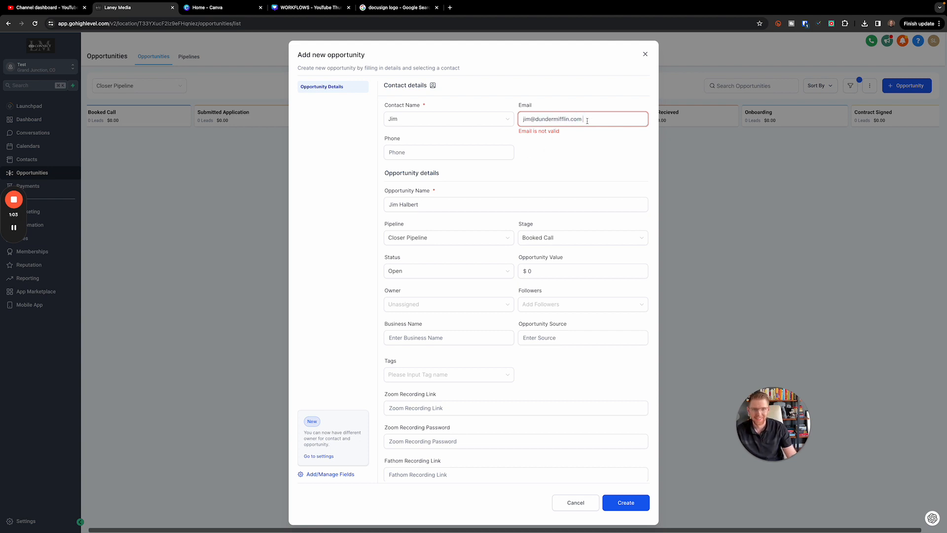
double_click(573, 120)
key("super+a")
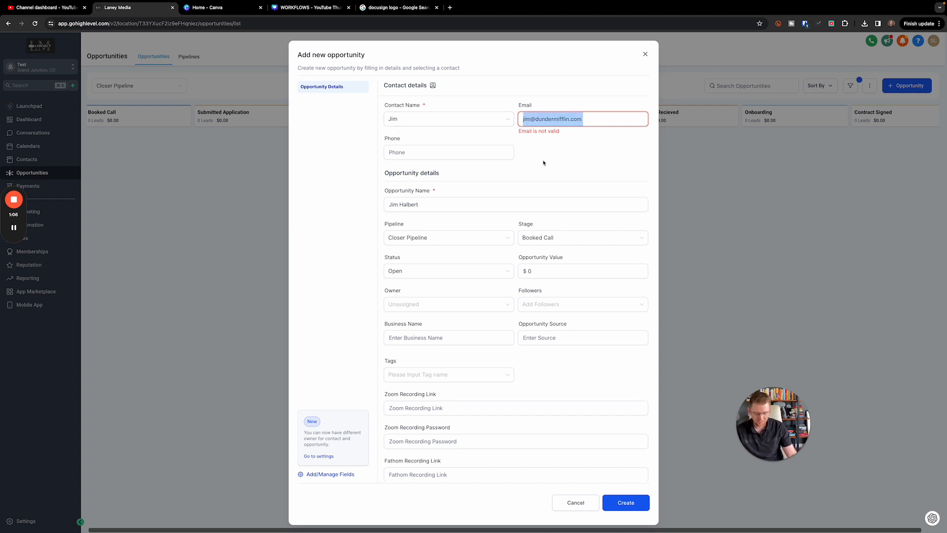
key("BackSpace")
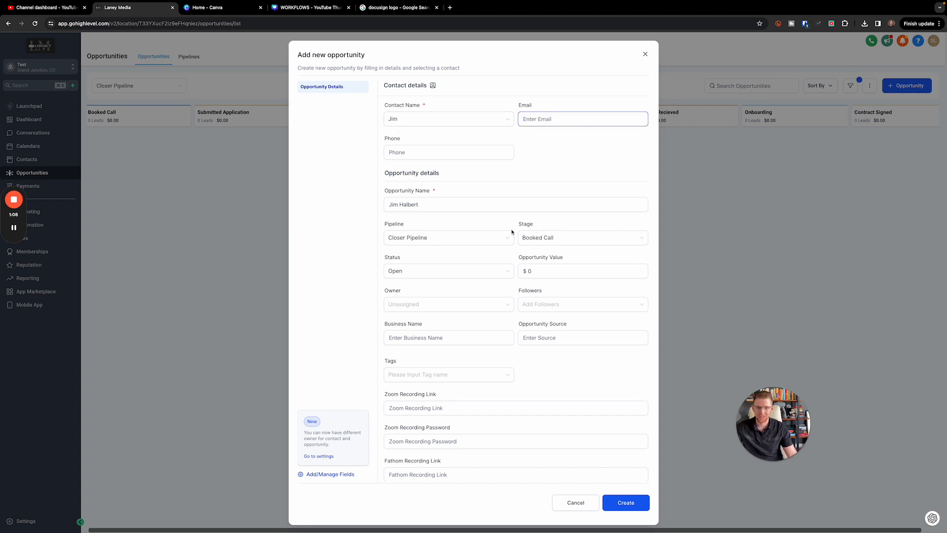
Set the opportunity value to 4989
scroll(540, 281, "down", 1)
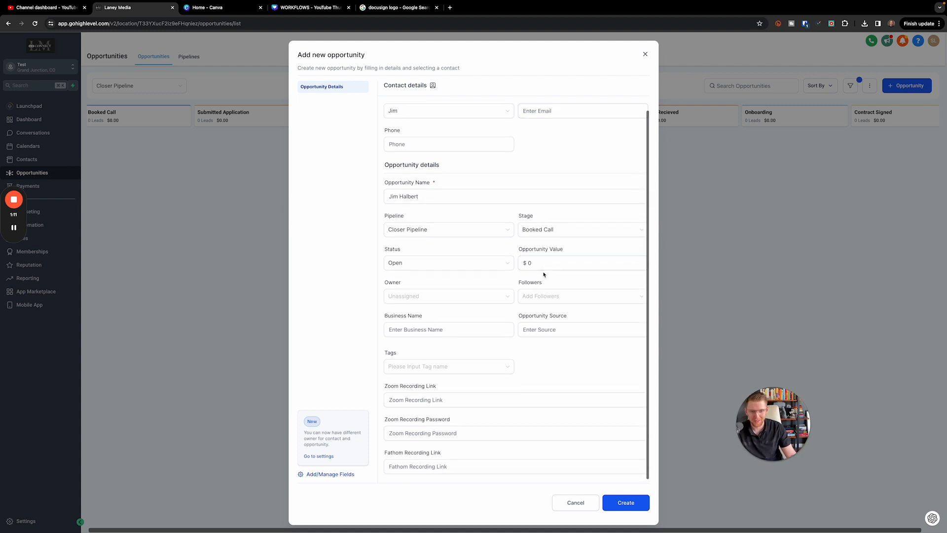
left_click(590, 264)
key("BackSpace")
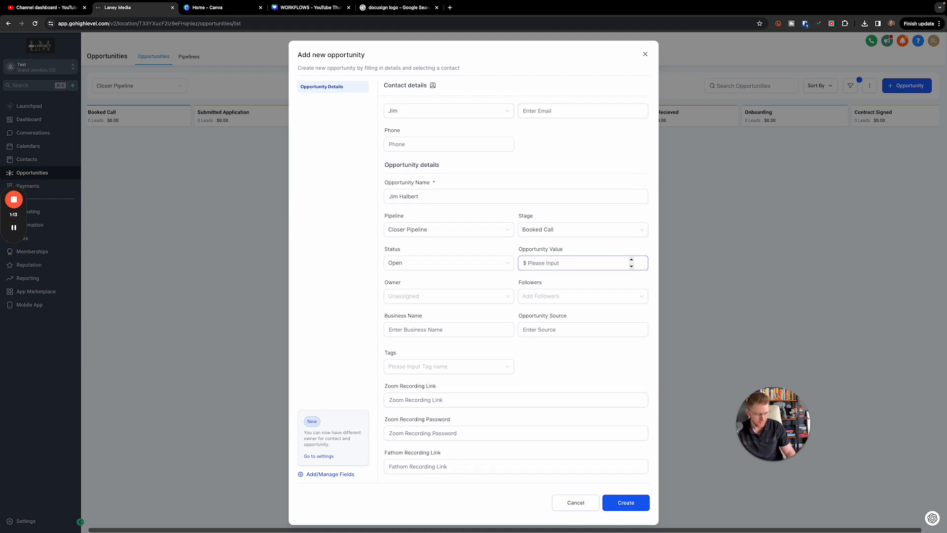
type("4989")
left_click(581, 197)
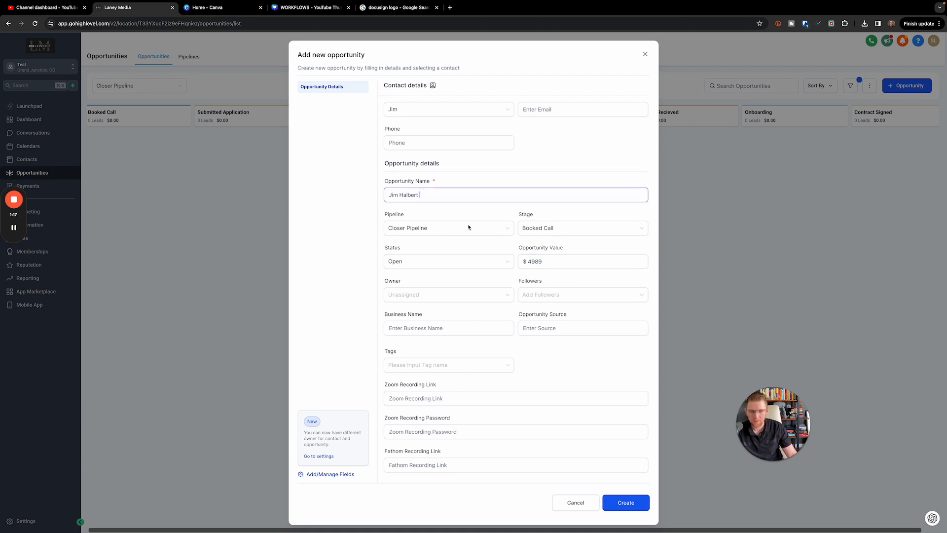
scroll(425, 198, "up", 1)
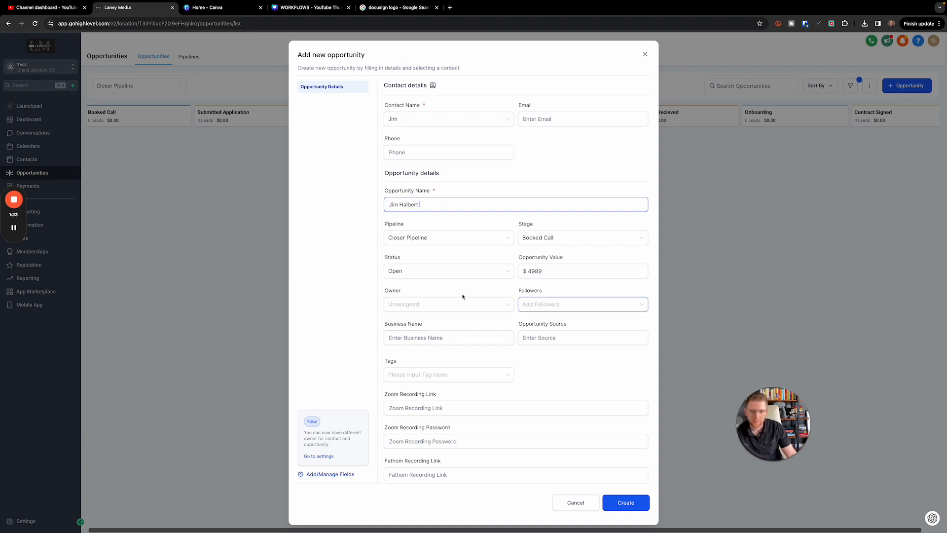
Set the stage to Contract Signed, create the opportunity, and close the editor
left_click(462, 310)
left_click(442, 299)
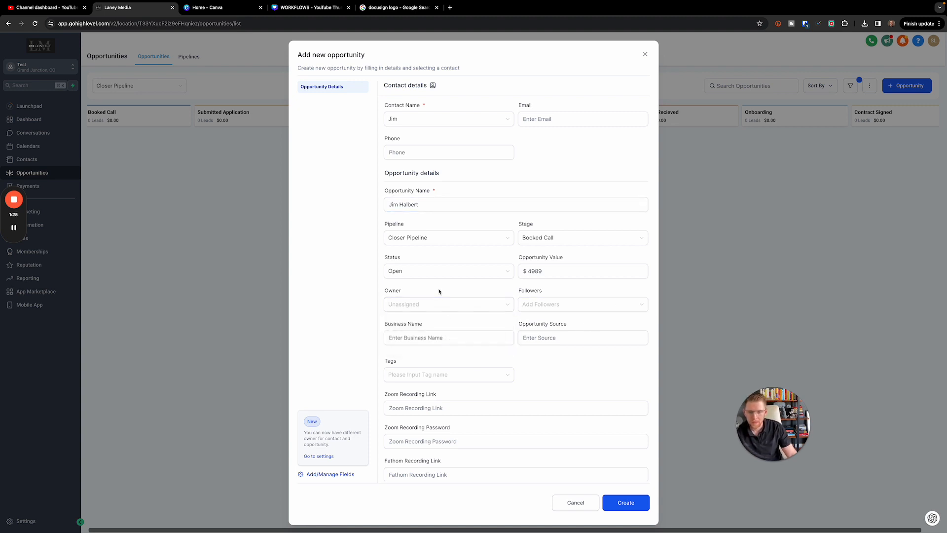
left_click(460, 237)
left_click(568, 235)
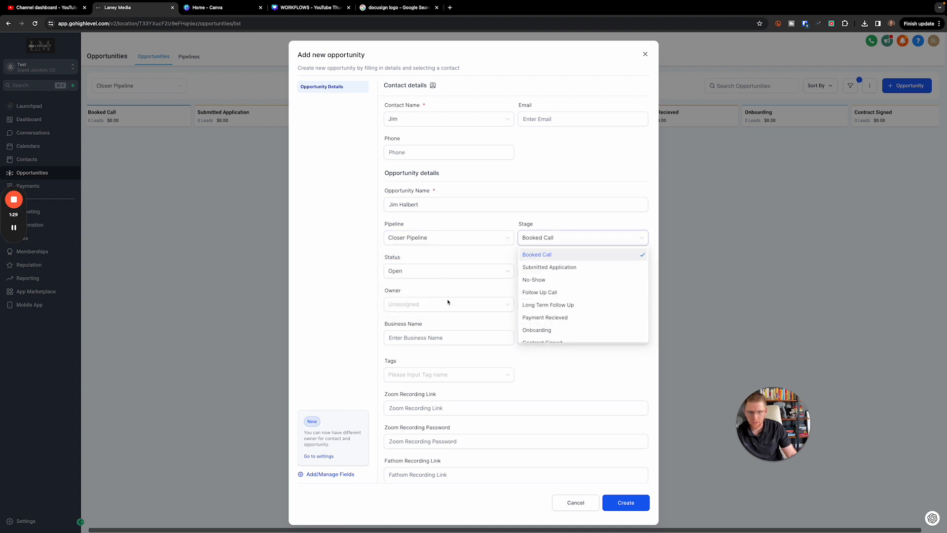
scroll(563, 315, "down", 1)
left_click(584, 336)
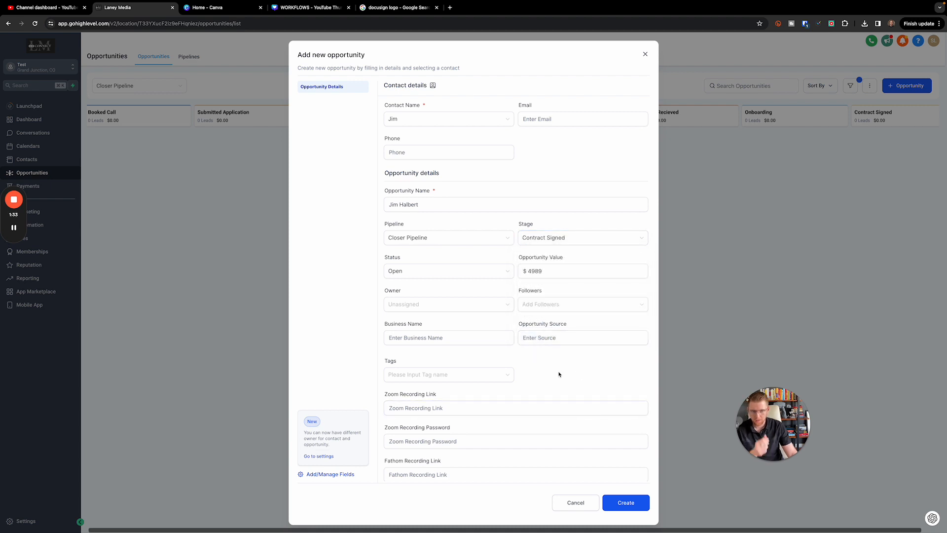
left_click(637, 508)
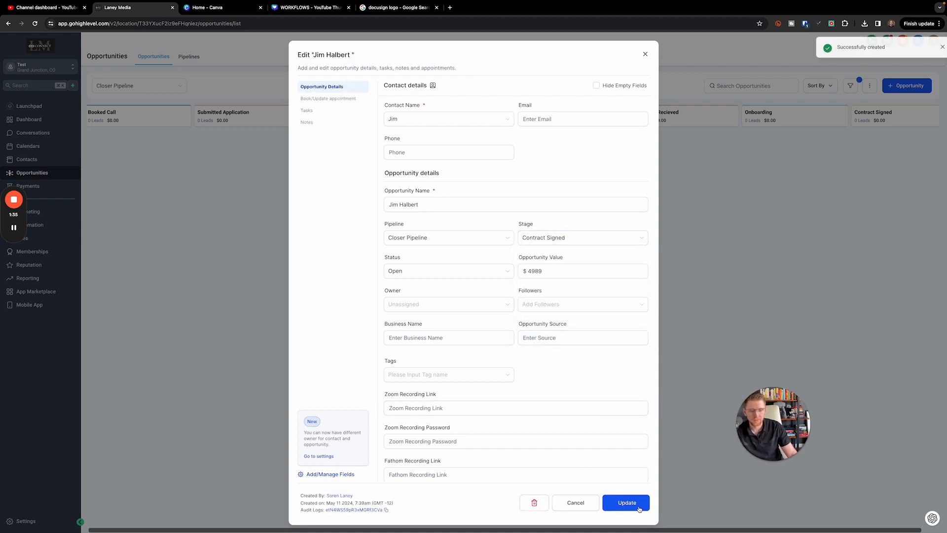
left_click(645, 55)
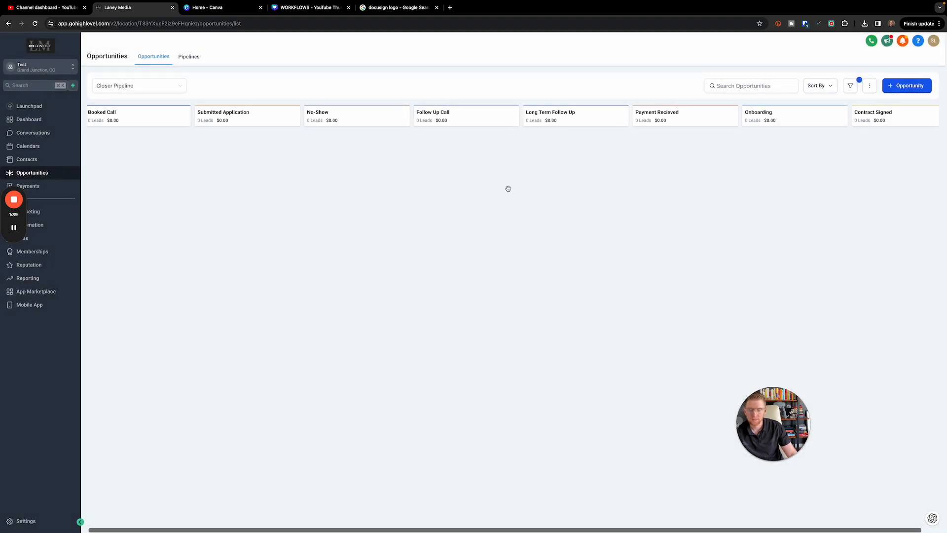
Reload the page so the $4,989.00 card shows under Contract Signed
left_click(35, 25)
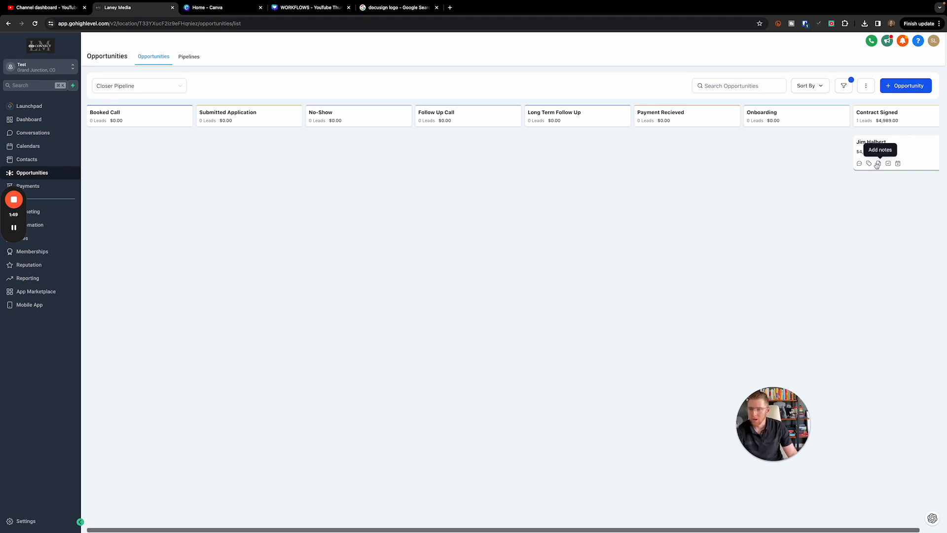
mouse_move(16, 280)
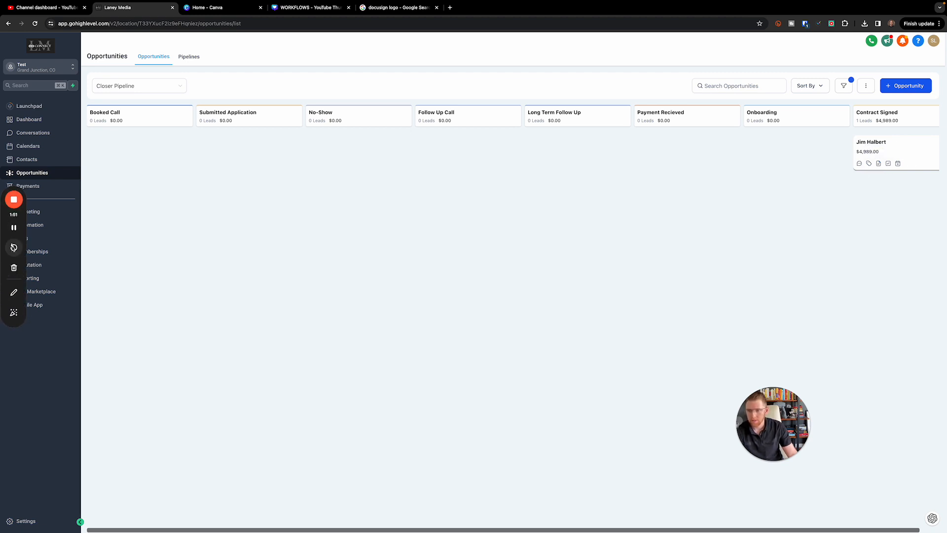
left_click_drag(16, 280, 593, 295)
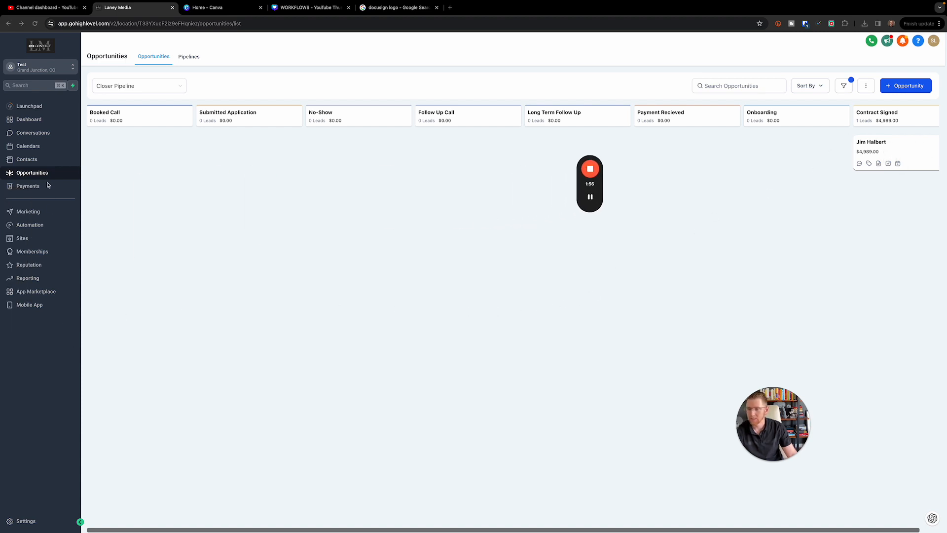
left_click(26, 188)
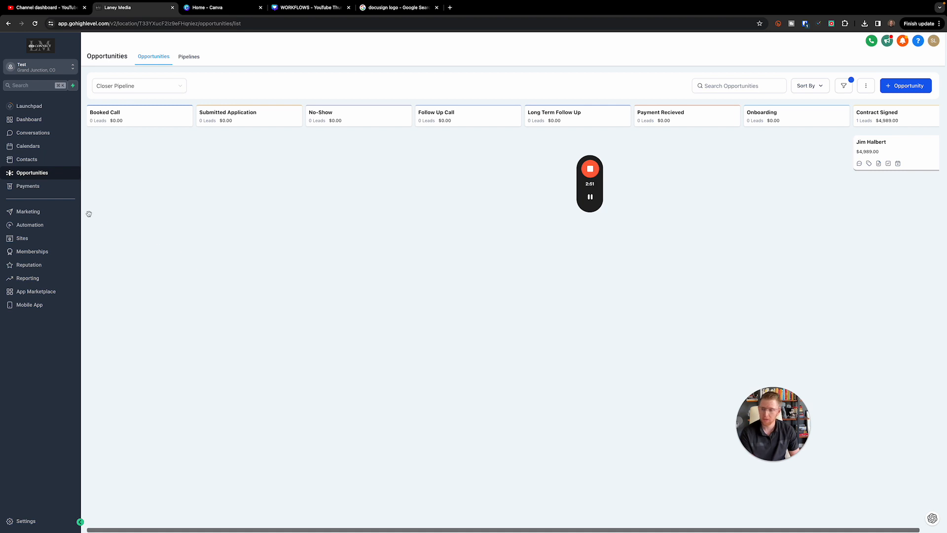
Open Payments > All Documents & Contracts and browse the Draft, Waiting for others and Completed tabs
left_click(35, 186)
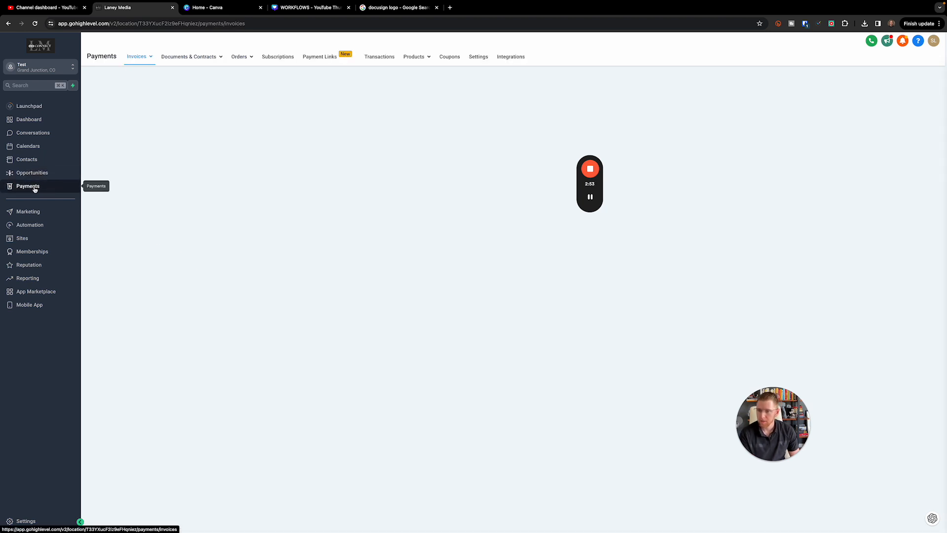
mouse_move(185, 58)
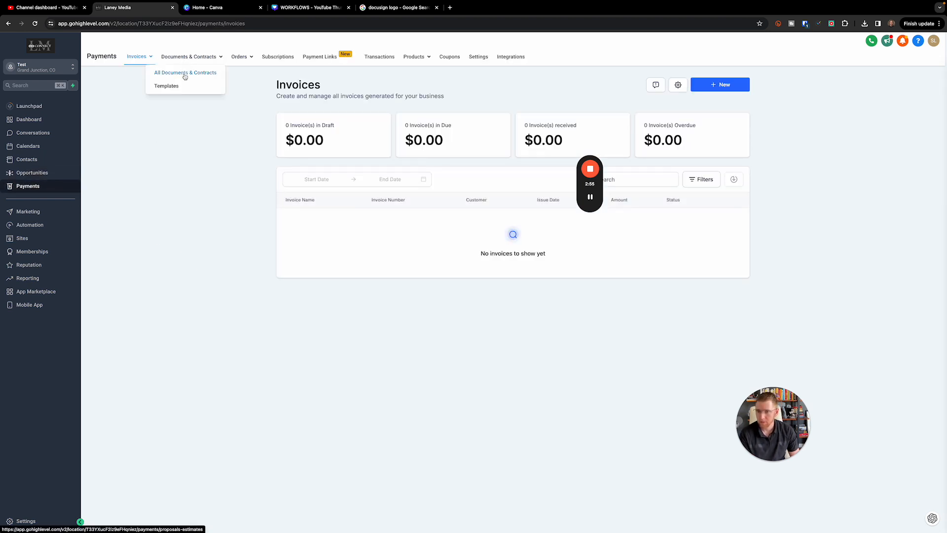
left_click(183, 77)
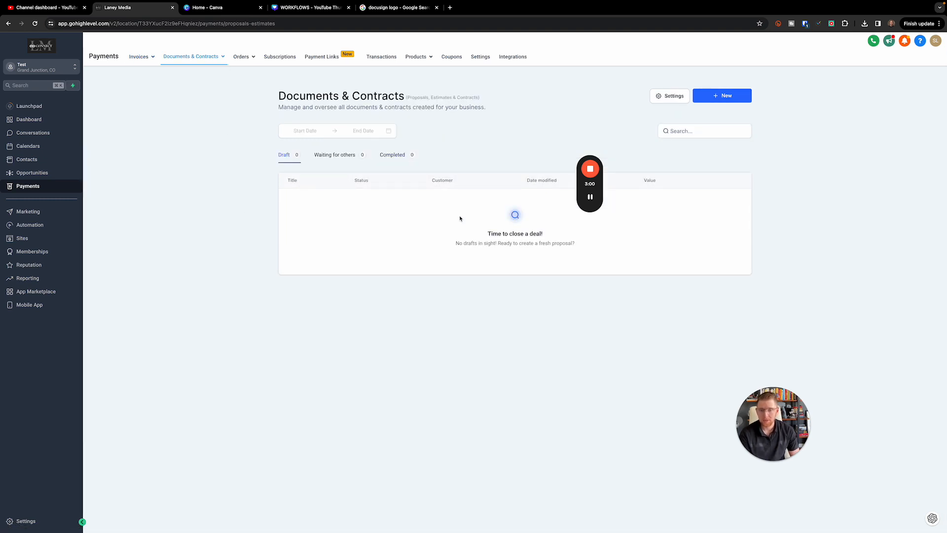
left_click(328, 156)
left_click(395, 161)
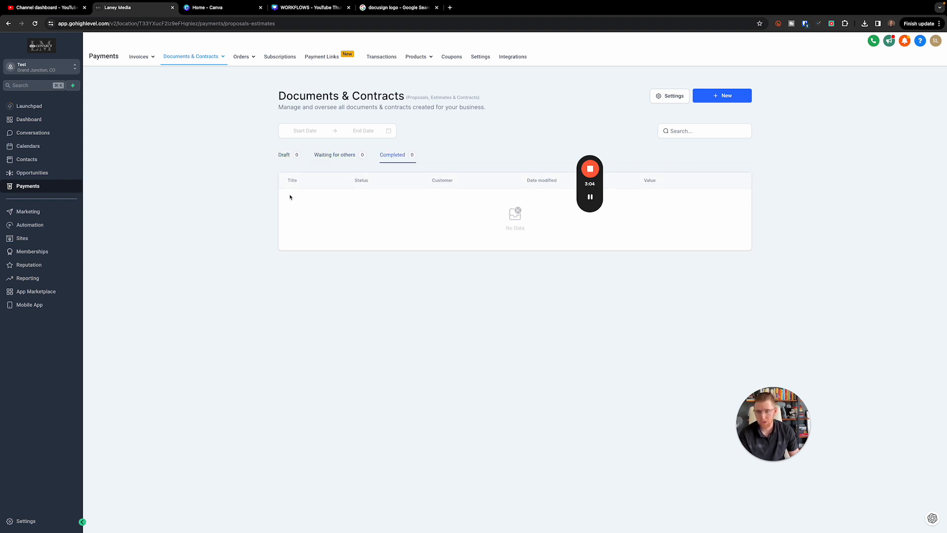
left_click(284, 155)
left_click(334, 159)
left_click(405, 155)
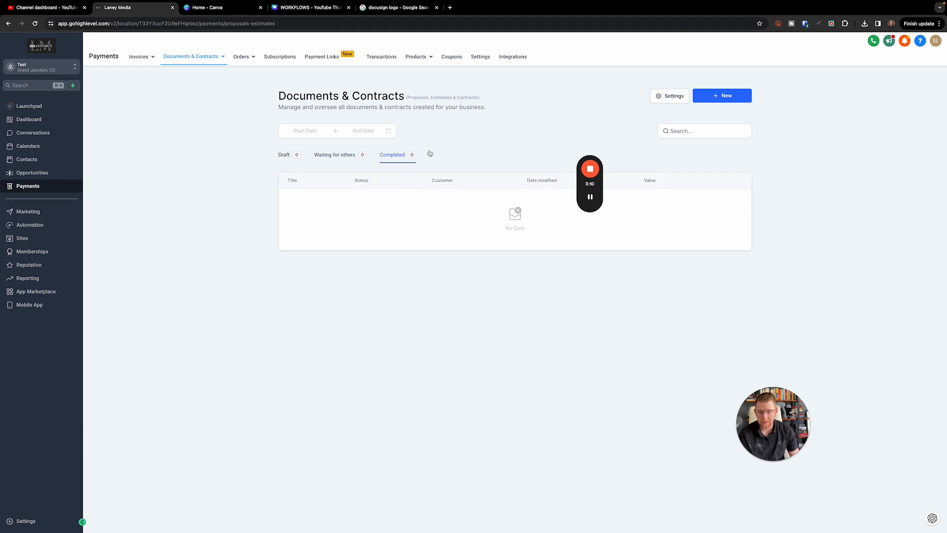
Check the New document options, then go to the Documents & Contracts Templates list
left_click(730, 96)
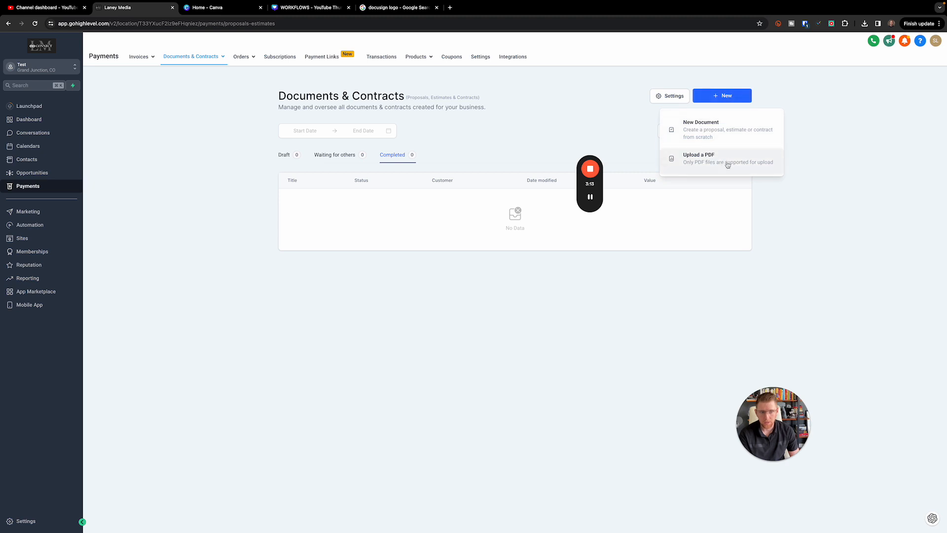
mouse_move(194, 56)
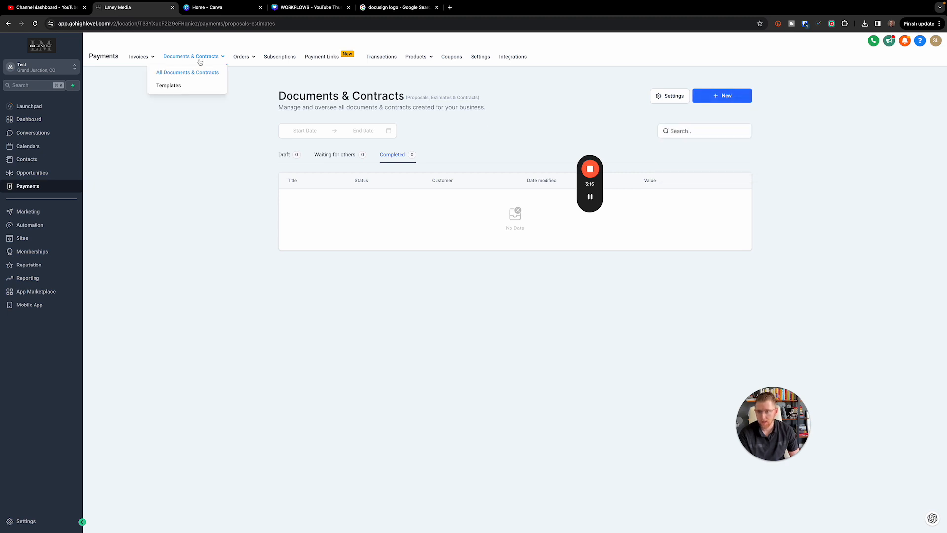
left_click(190, 86)
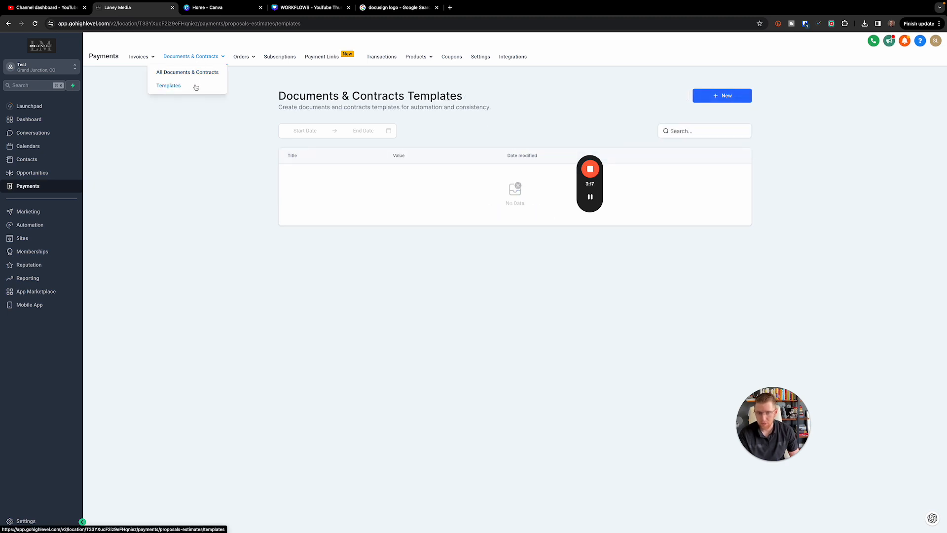
Create a blank New Template, use it to make a draft document, and return to the list
mouse_move(725, 96)
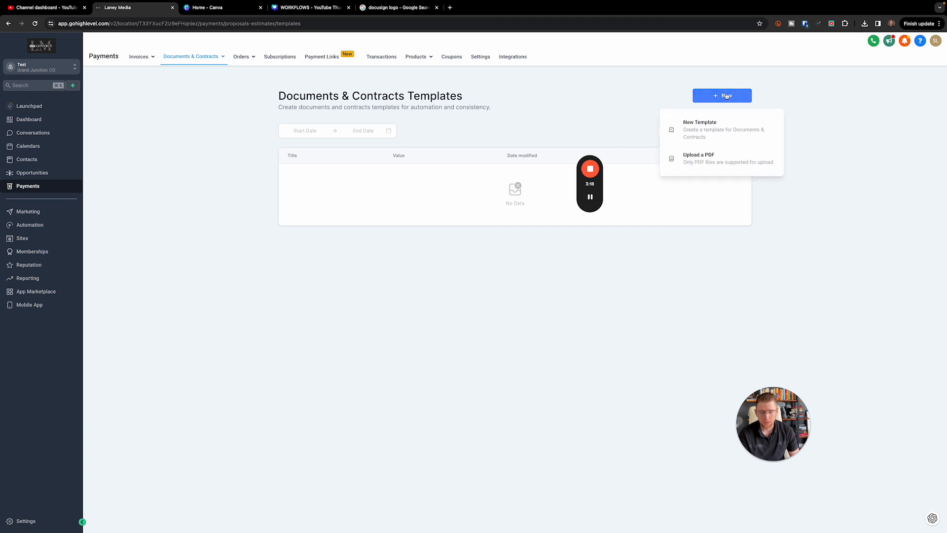
left_click(726, 126)
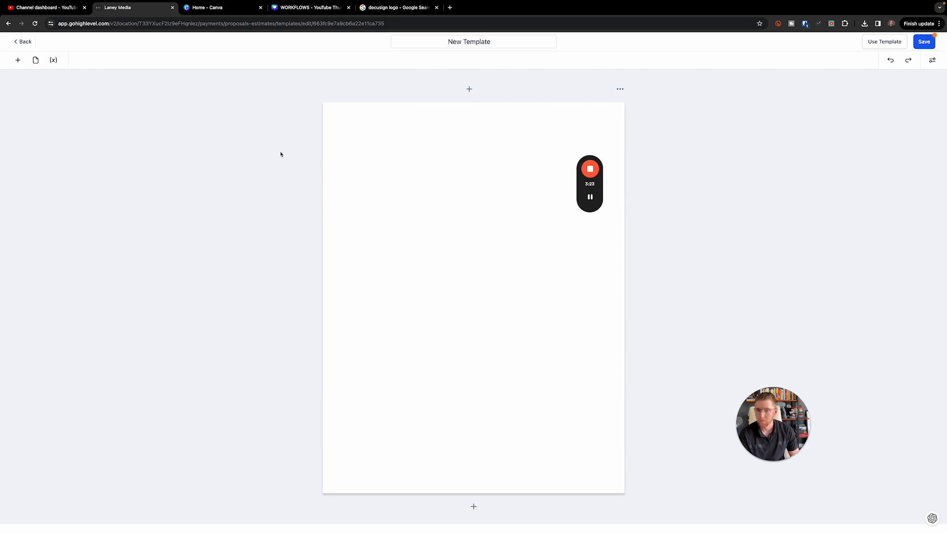
left_click(18, 60)
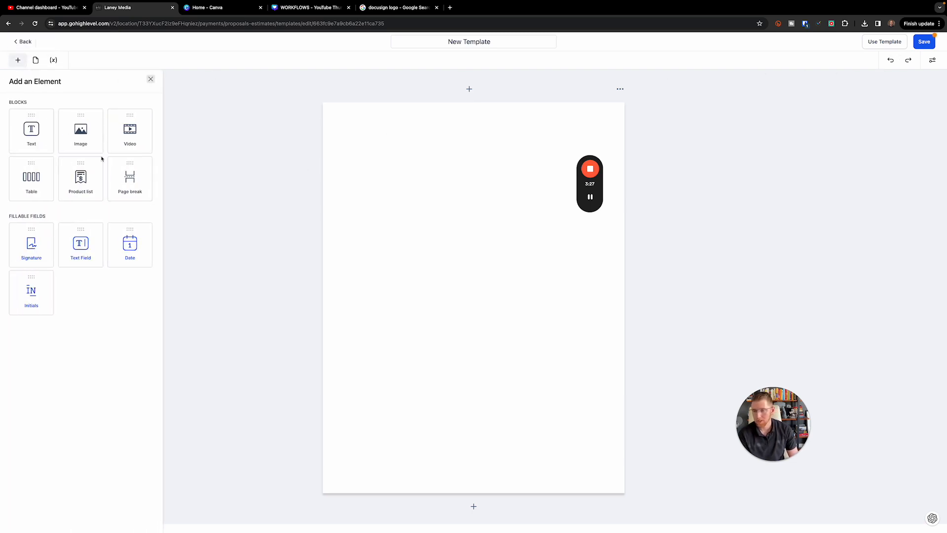
left_click(870, 42)
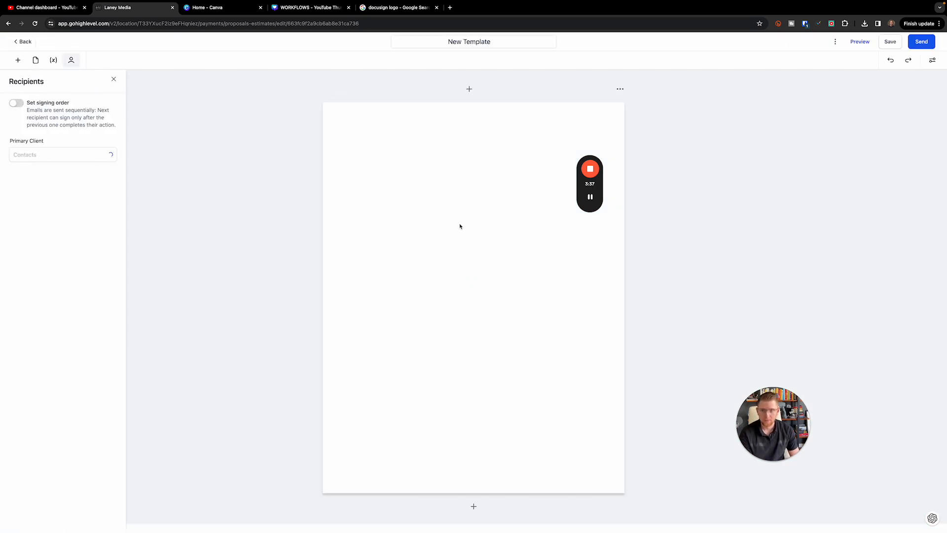
left_click(16, 41)
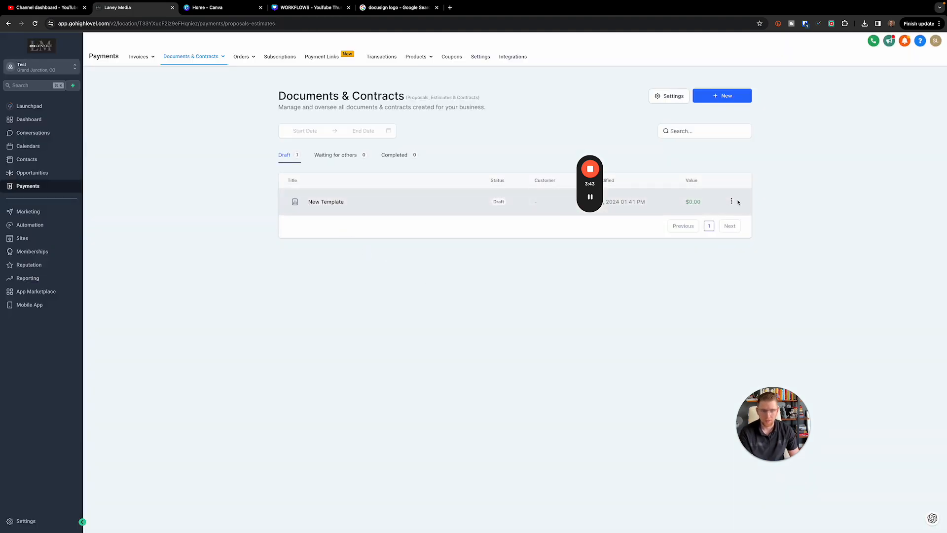
Go to the Templates list and open New Template in the editor
left_click(732, 201)
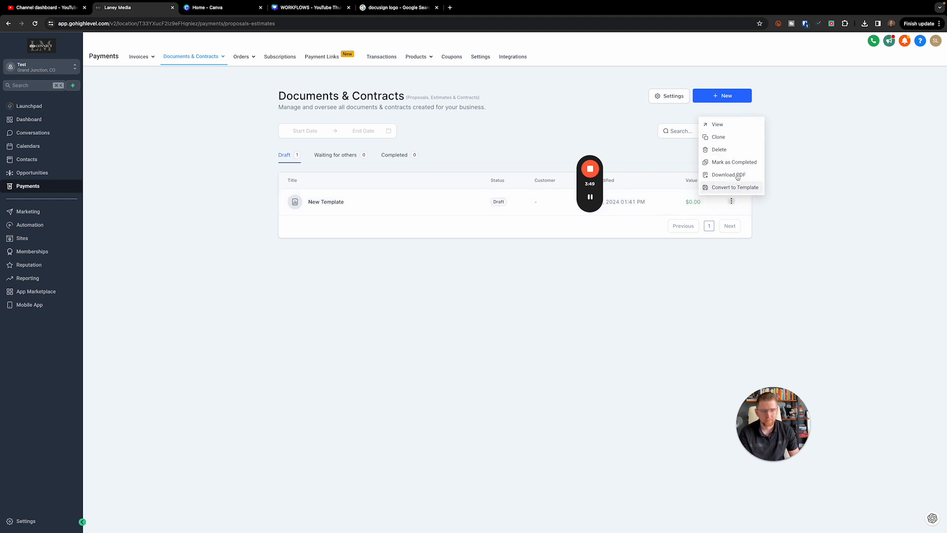
left_click(313, 206)
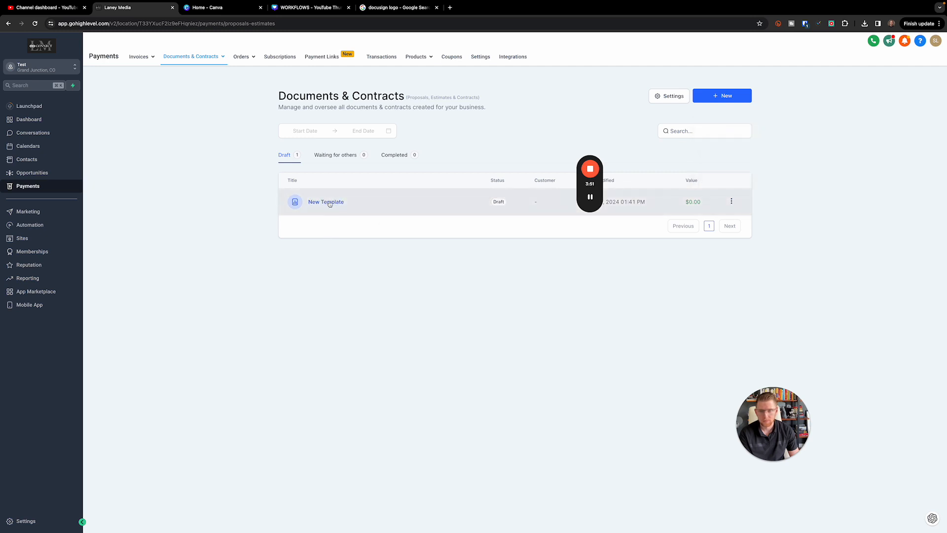
mouse_move(212, 56)
left_click(166, 86)
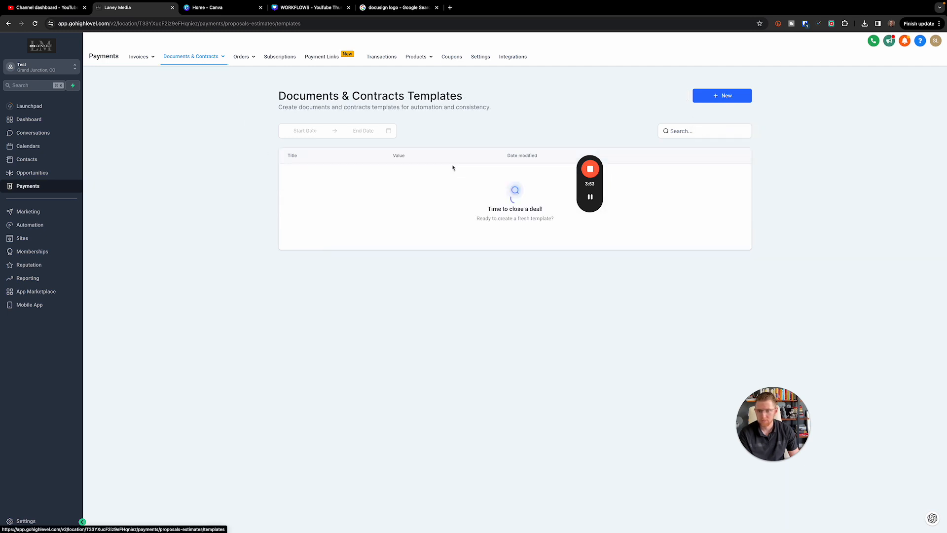
left_click(723, 178)
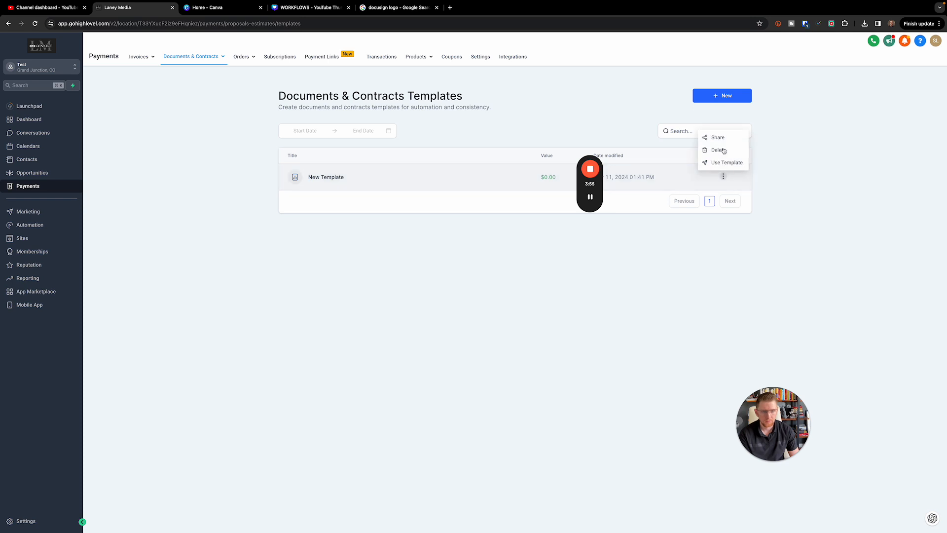
left_click(317, 182)
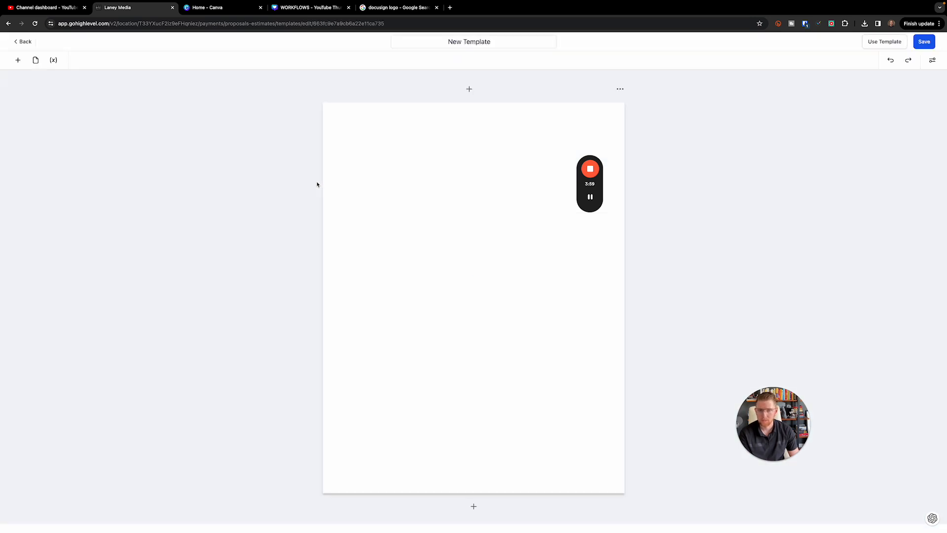
Change the template title to 'SMM 6 Agreement'
double_click(478, 42)
triple_click(480, 41)
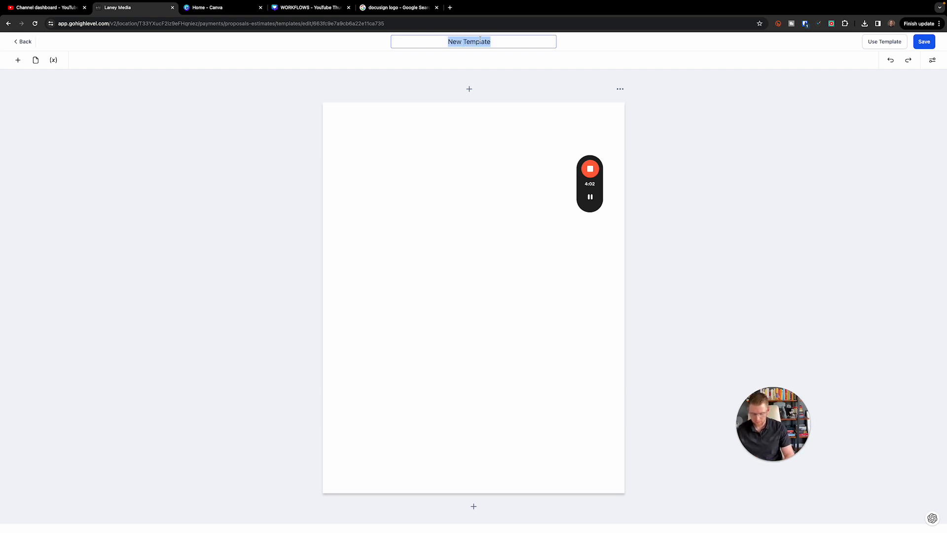
type("S")
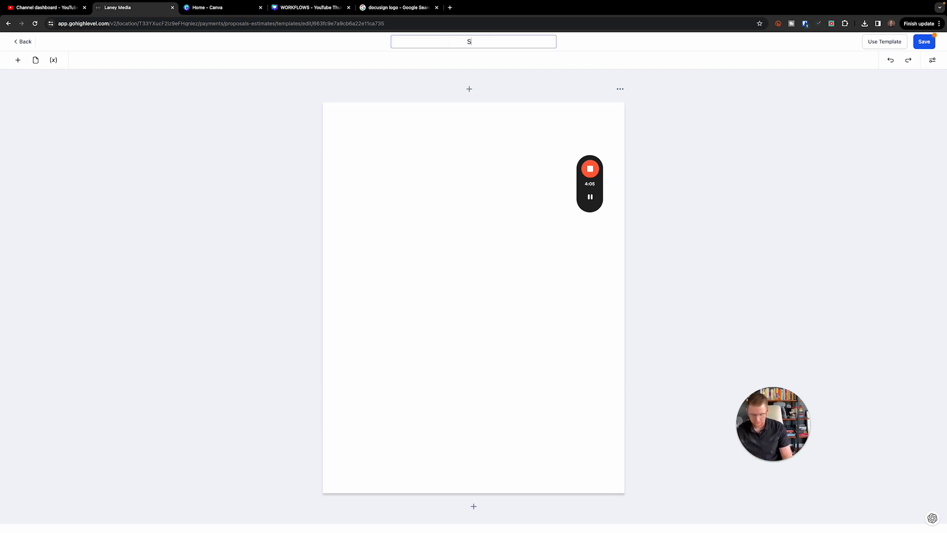
type("MM ")
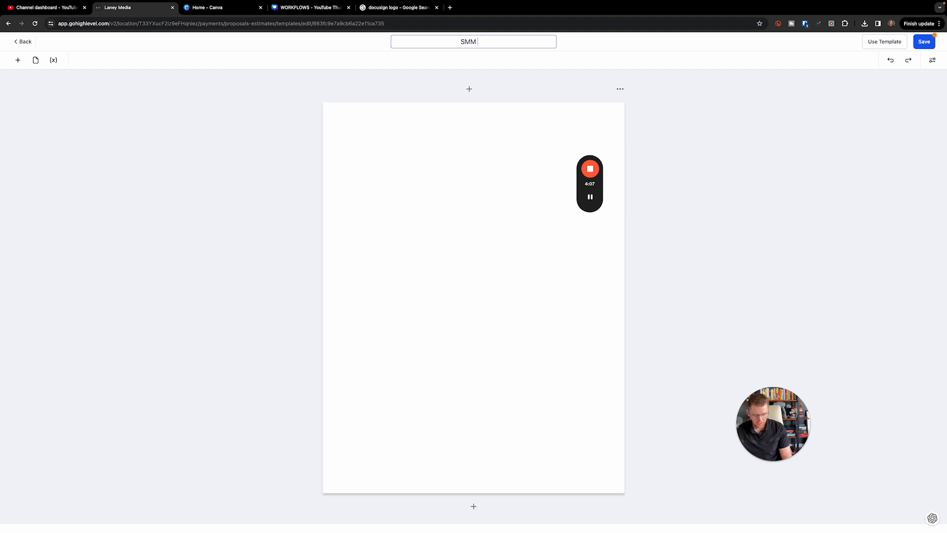
type("6 ")
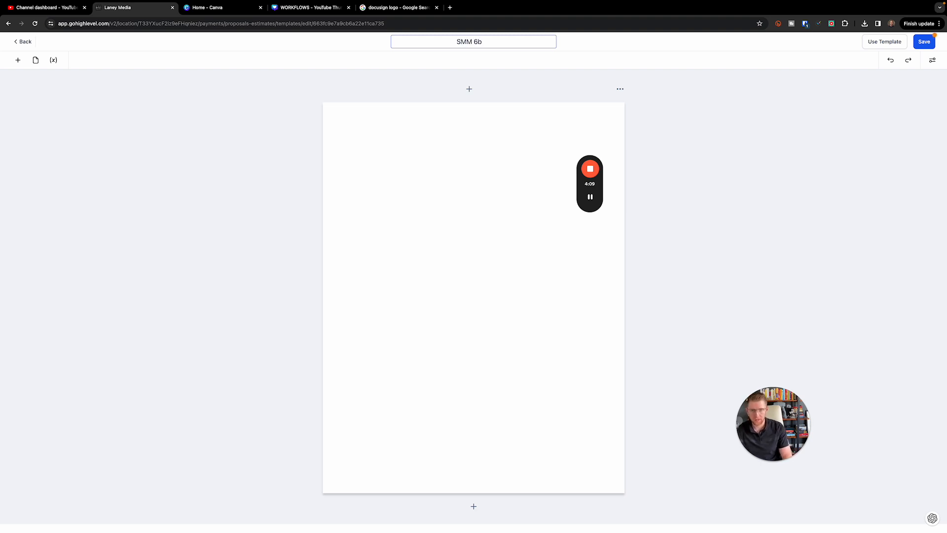
type("Ag")
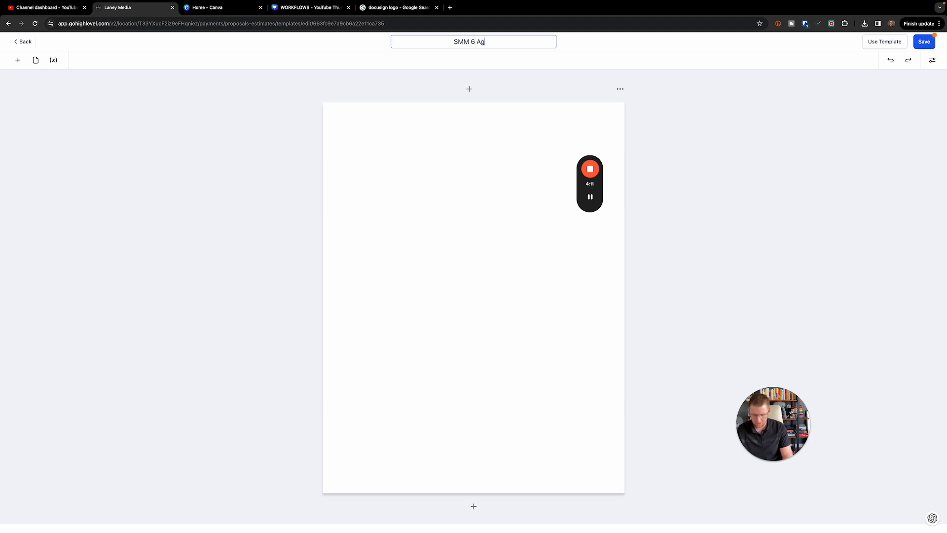
type("reement")
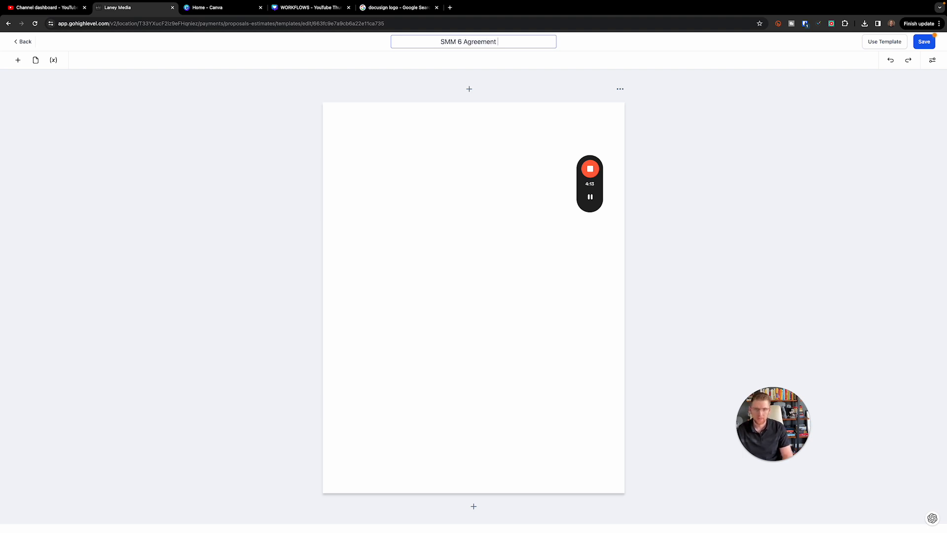
left_click(18, 59)
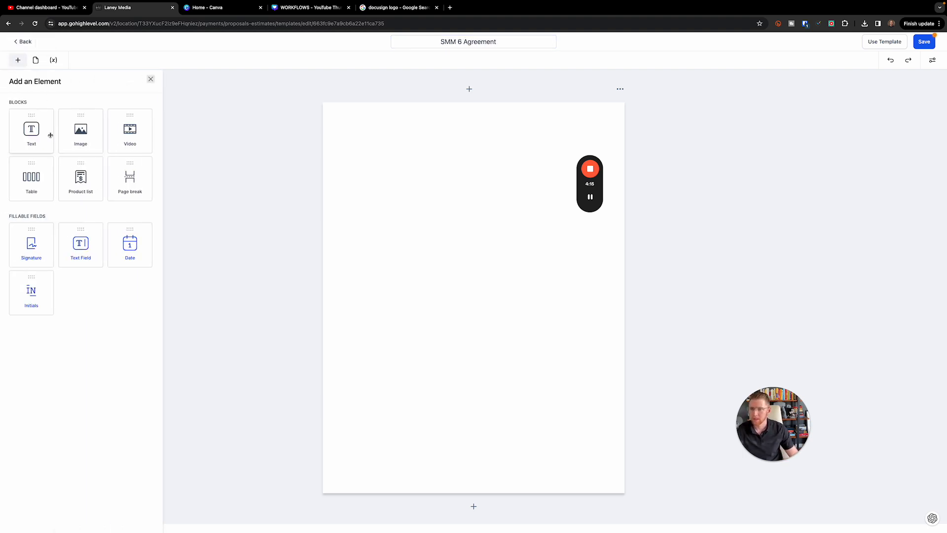
Add a Text block headed 'Terms & Conditions' reading 'You owe me 5k/mo for 6 months'
left_click_drag(44, 132, 466, 172)
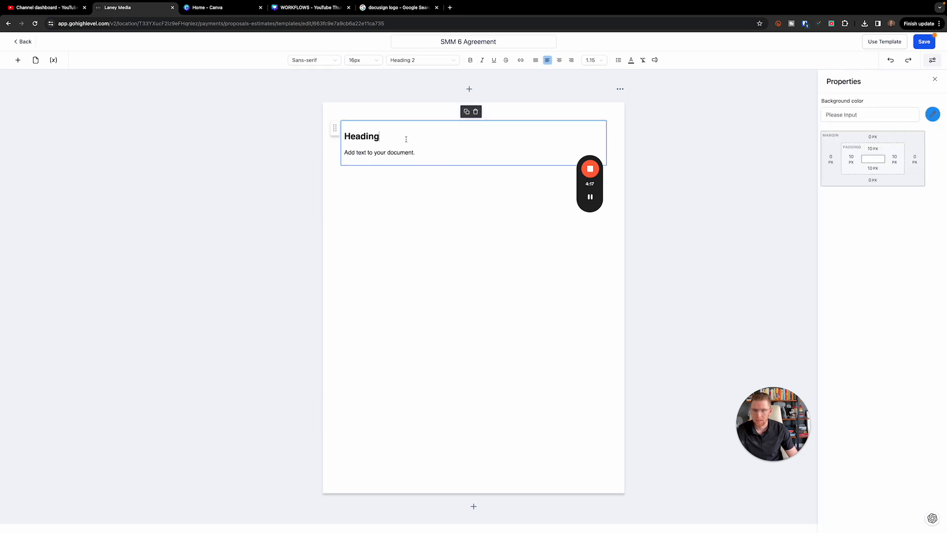
double_click(369, 137)
type("Te")
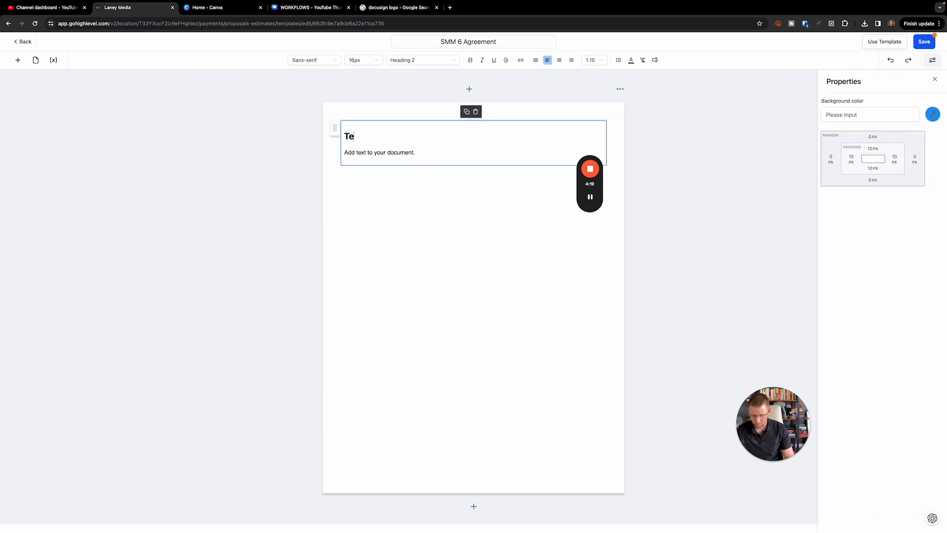
type("rms & ")
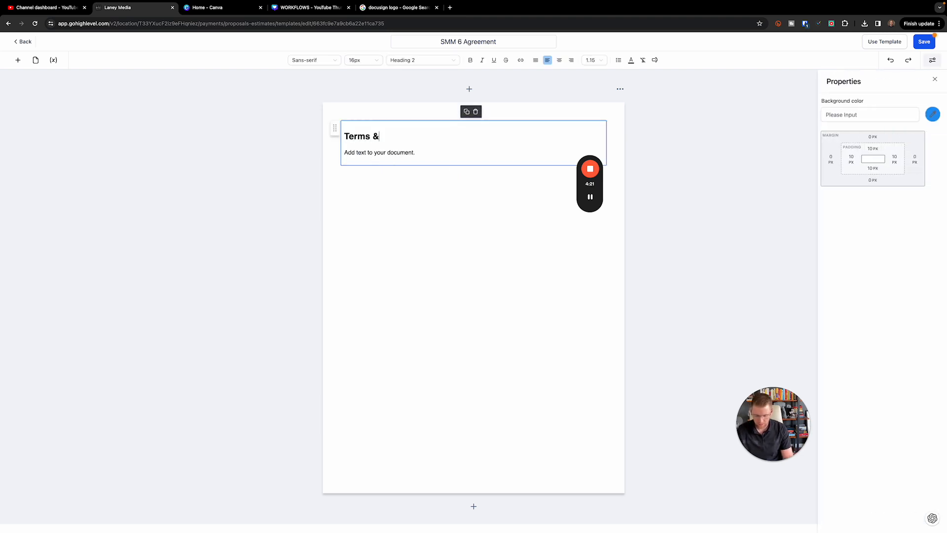
type("Conditions")
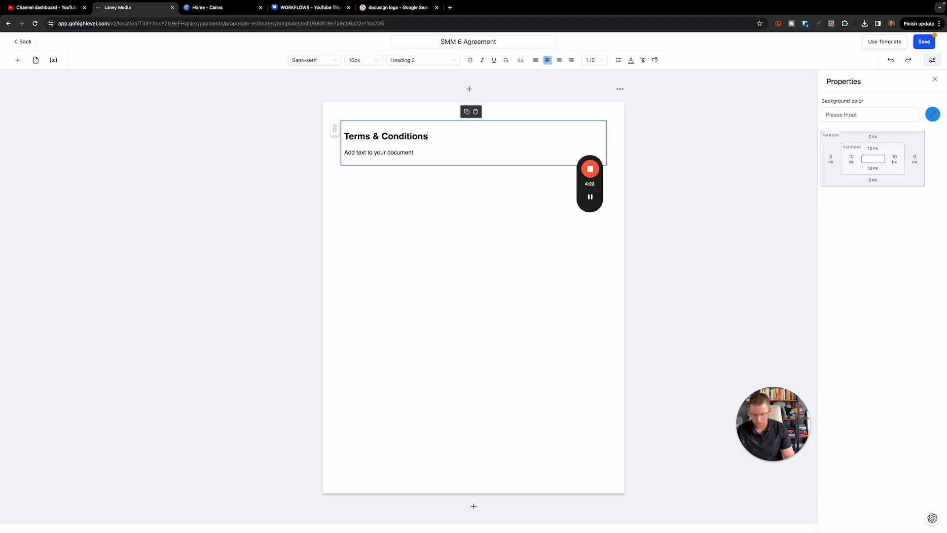
triple_click(370, 153)
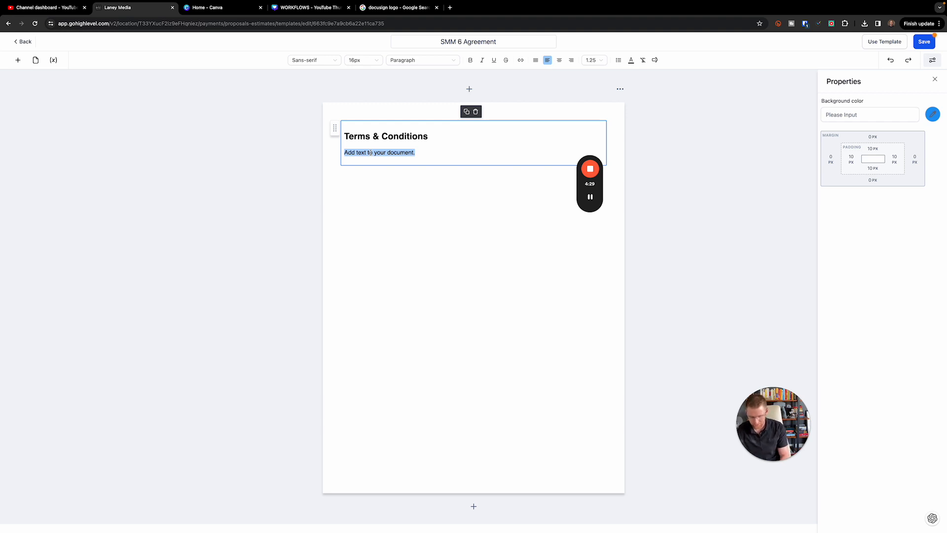
type("You owe me 5k")
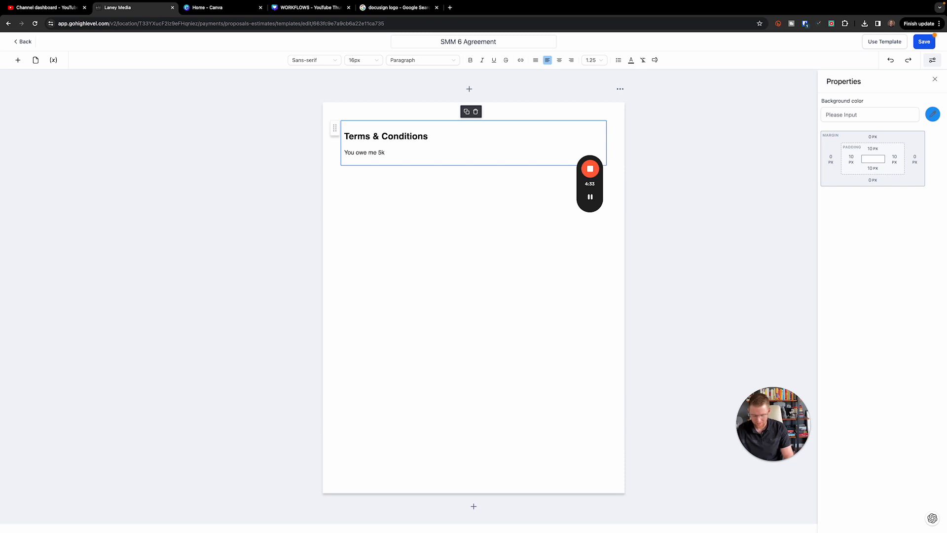
type("/mo for 6 months")
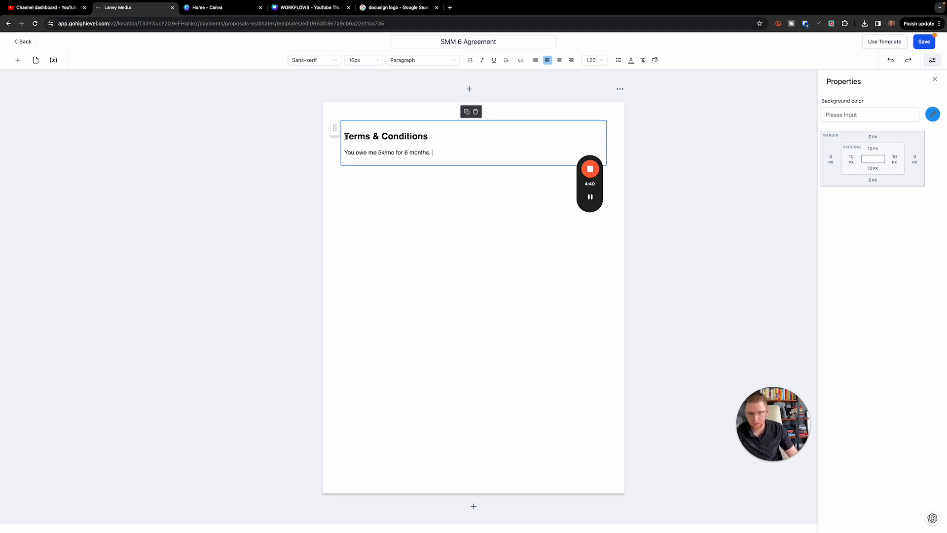
left_click_drag(345, 136, 390, 210)
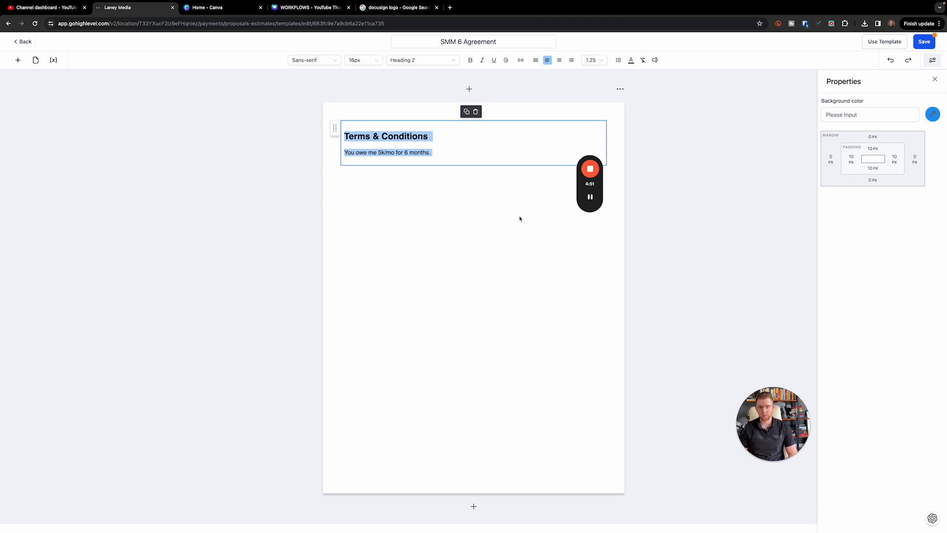
left_click(448, 224)
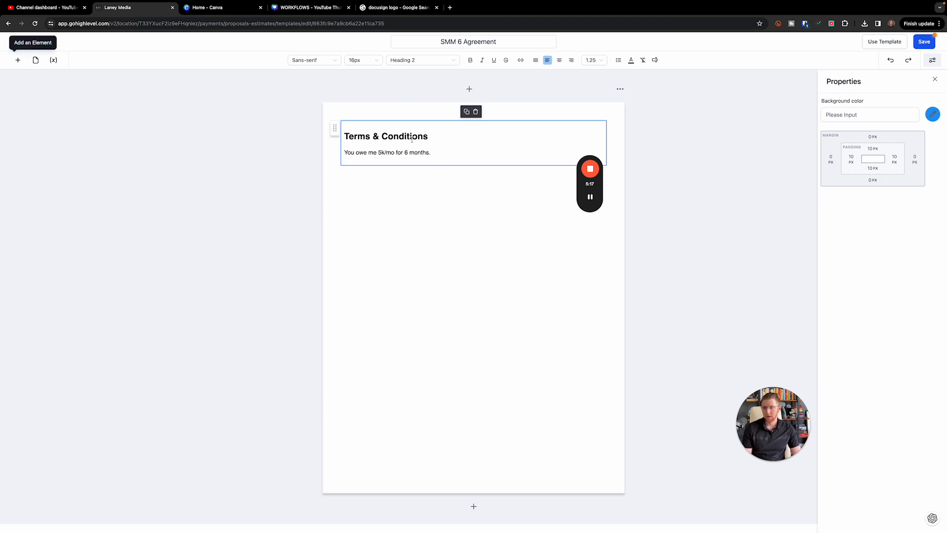
left_click_drag(450, 155, 353, 128)
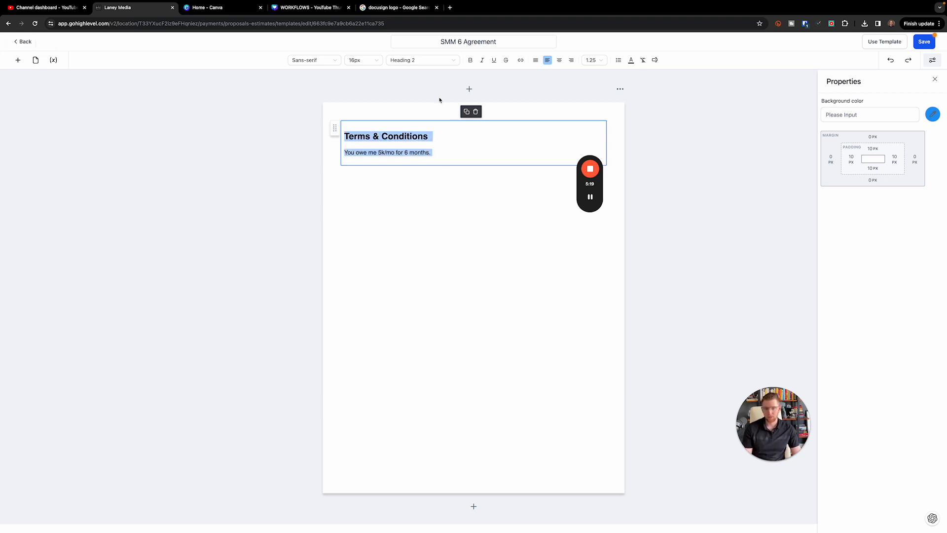
Place a Signature field below the terms, aligned with the text's left edge
left_click(18, 60)
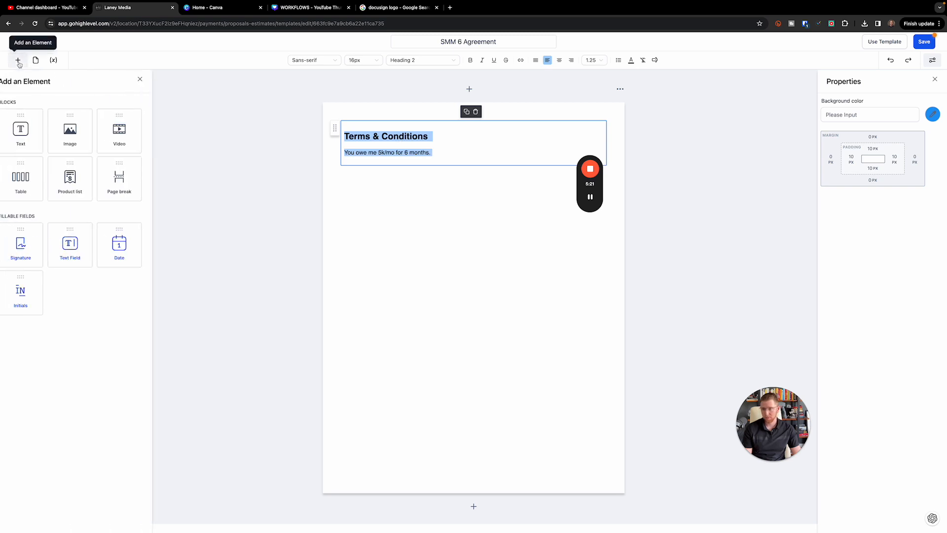
mouse_move(42, 254)
left_mouse_down()
mouse_move(380, 247)
mouse_move(390, 209)
mouse_move(383, 212)
left_mouse_up()
mouse_move(373, 177)
left_mouse_down()
mouse_move(378, 202)
mouse_move(446, 215)
left_mouse_up()
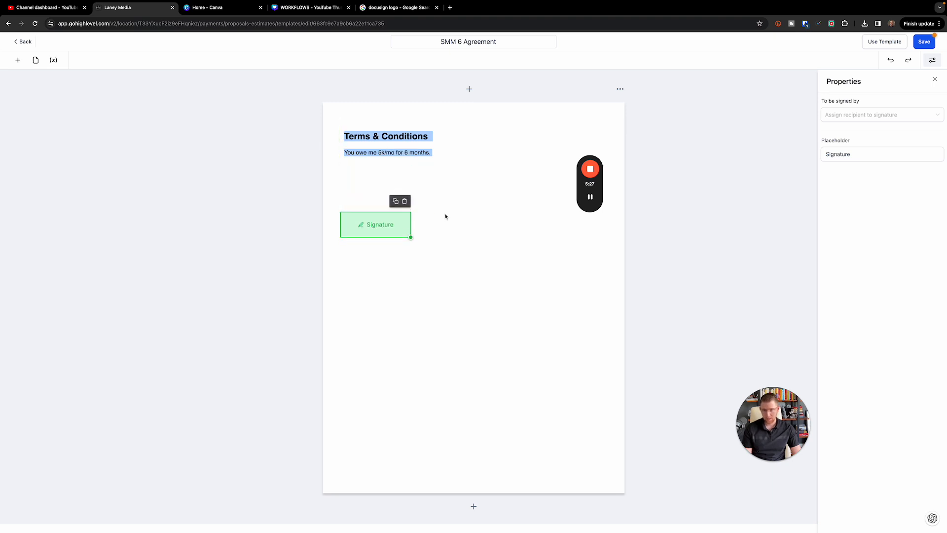
Insert a placeholder Text block above the signature field and select its body text
left_click(18, 60)
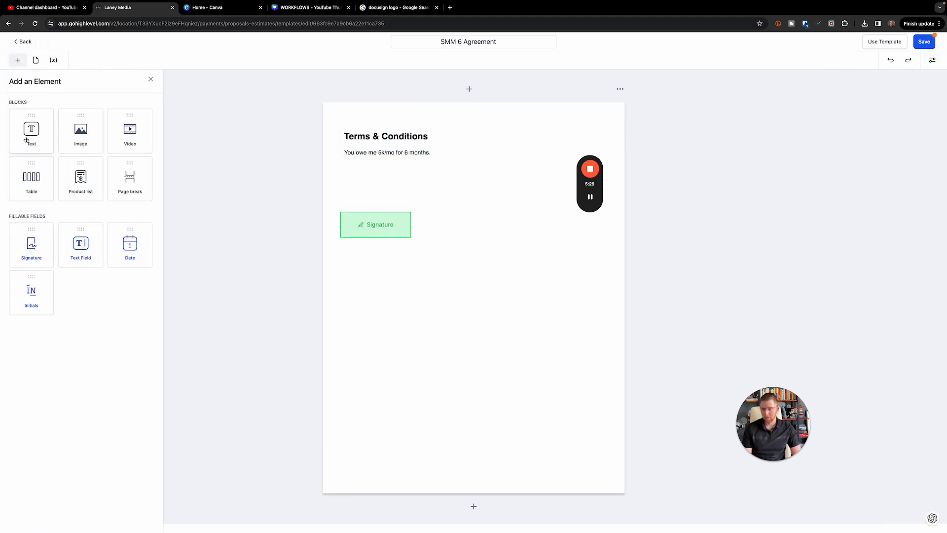
left_click_drag(30, 129, 345, 196)
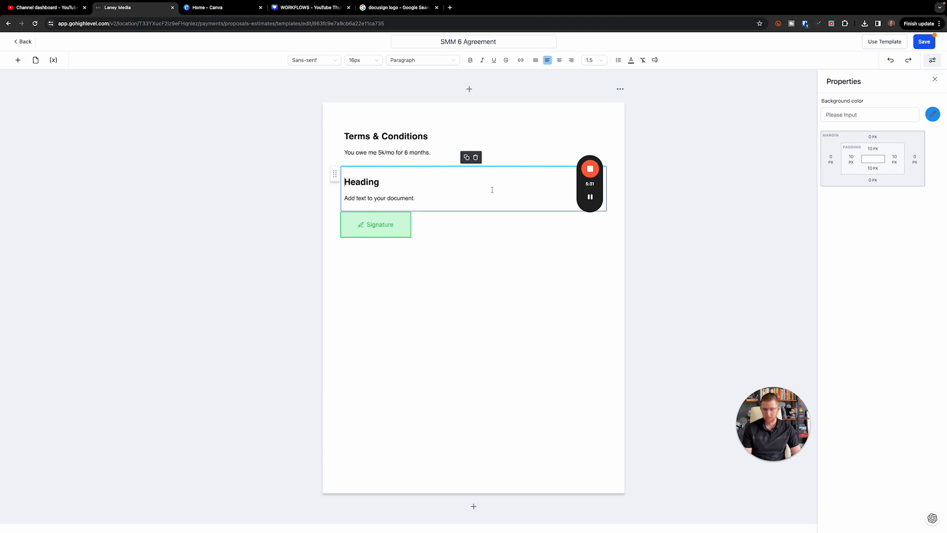
left_click(489, 261)
left_click(20, 62)
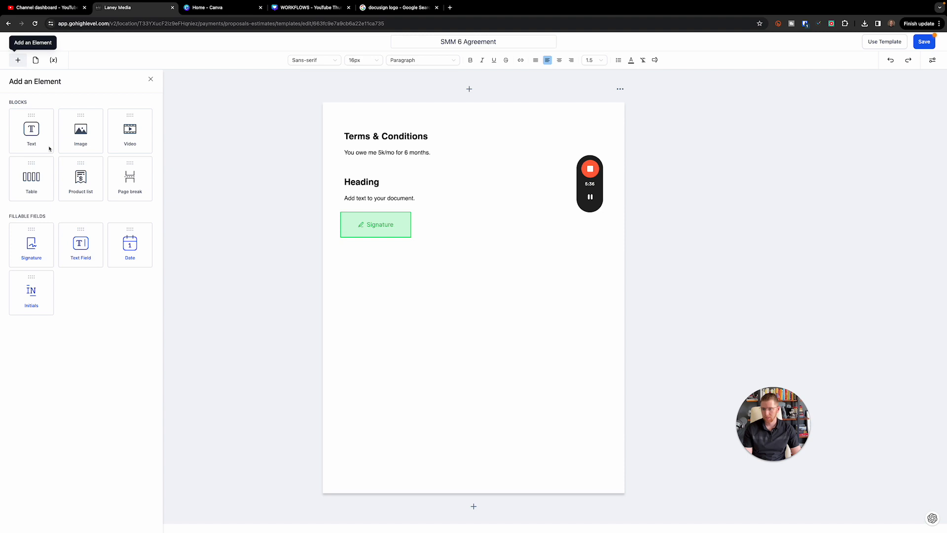
left_click(356, 180)
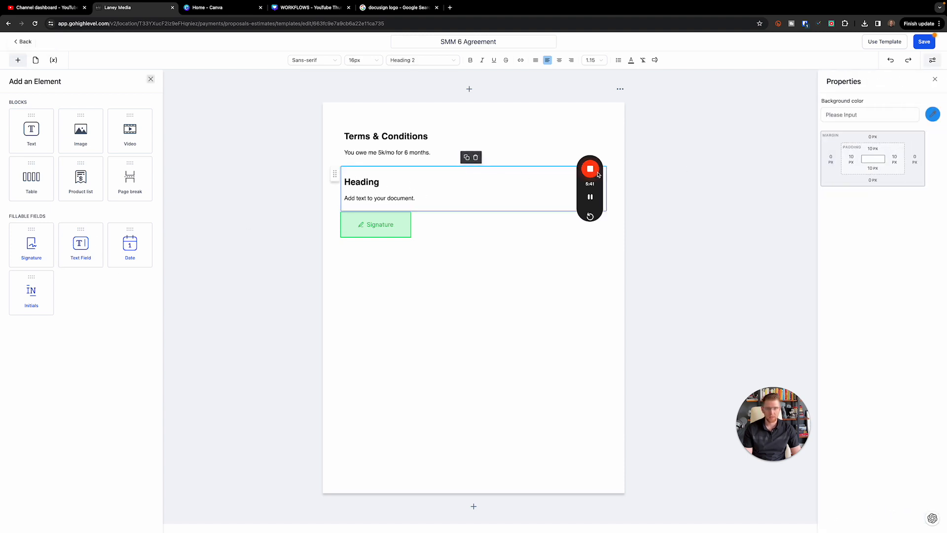
mouse_move(592, 147)
left_click_drag(592, 147, 679, 155)
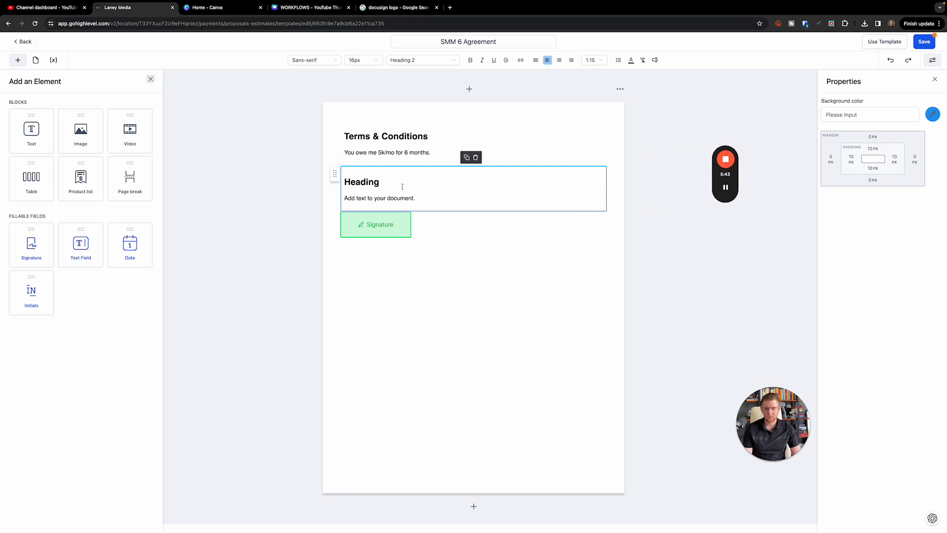
left_click(421, 197)
Clear the placeholder heading and body text from the new text section
left_click(491, 260)
left_click_drag(452, 201, 357, 197)
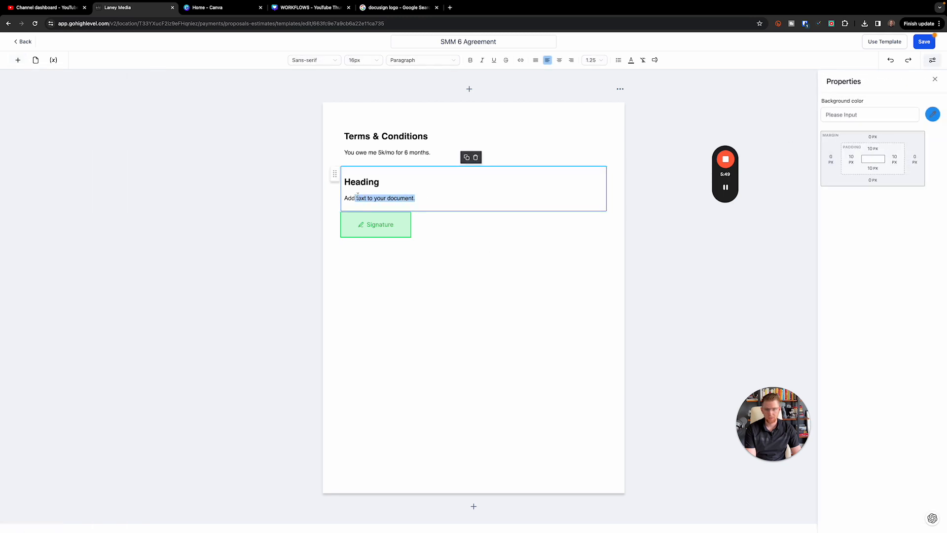
left_click(374, 181)
key("BackSpace")
key("BackSpace")
key("BackSpace")
key("BackSpace")
key("BackSpace")
key("BackSpace")
key("BackSpace")
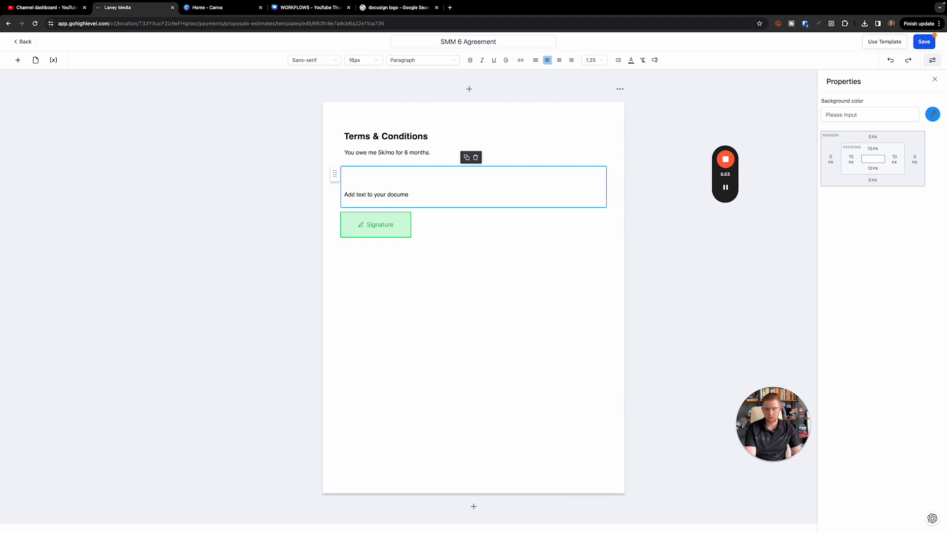
key("ctrl+a")
key("BackSpace")
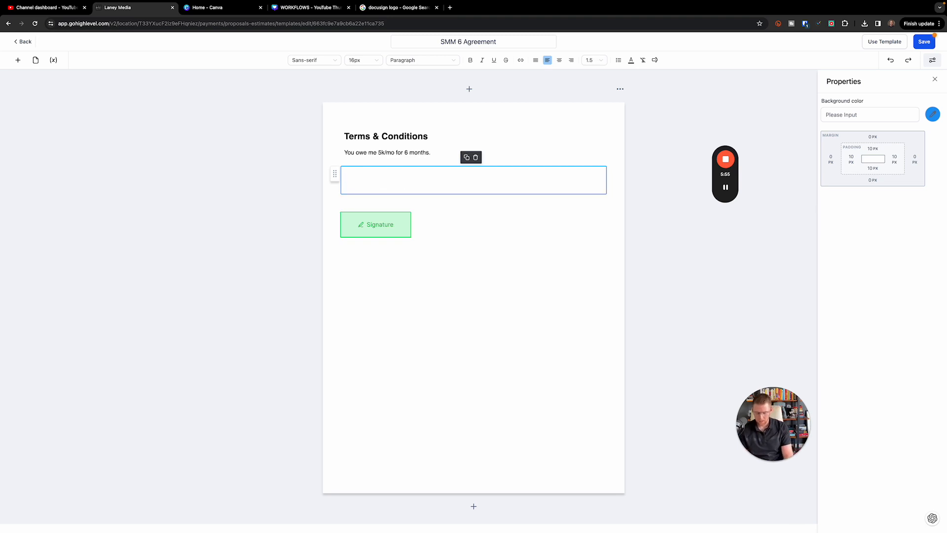
Type the label 'Company Signature', fixing the misspelling with the Signature spelling suggestion
type("Com")
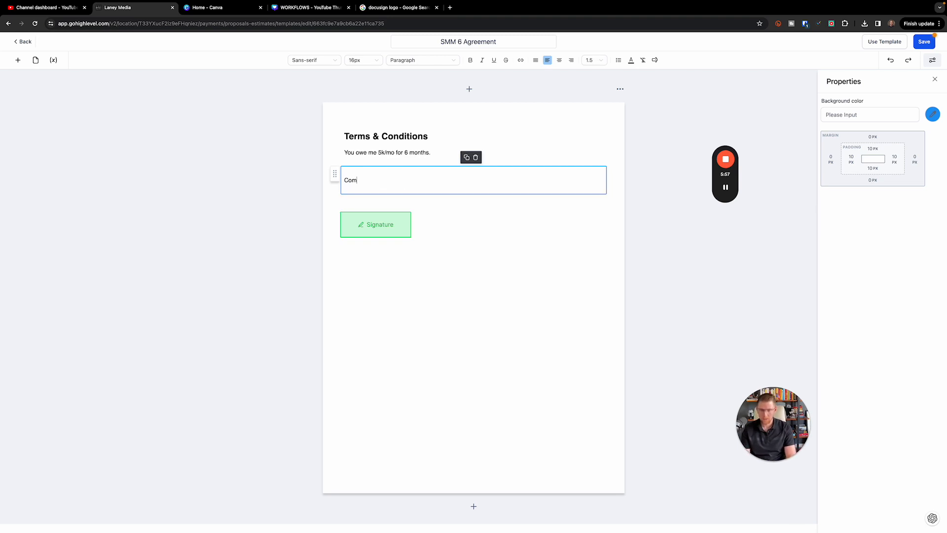
type("paney")
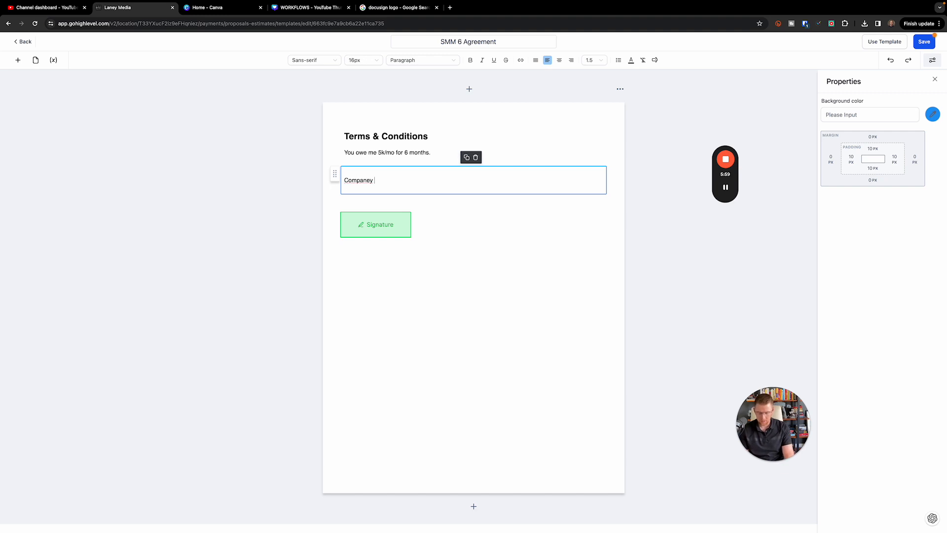
key("BackSpace")
key("BackSpace")
key("BackSpace")
key("BackSpace")
type("ny Signitur")
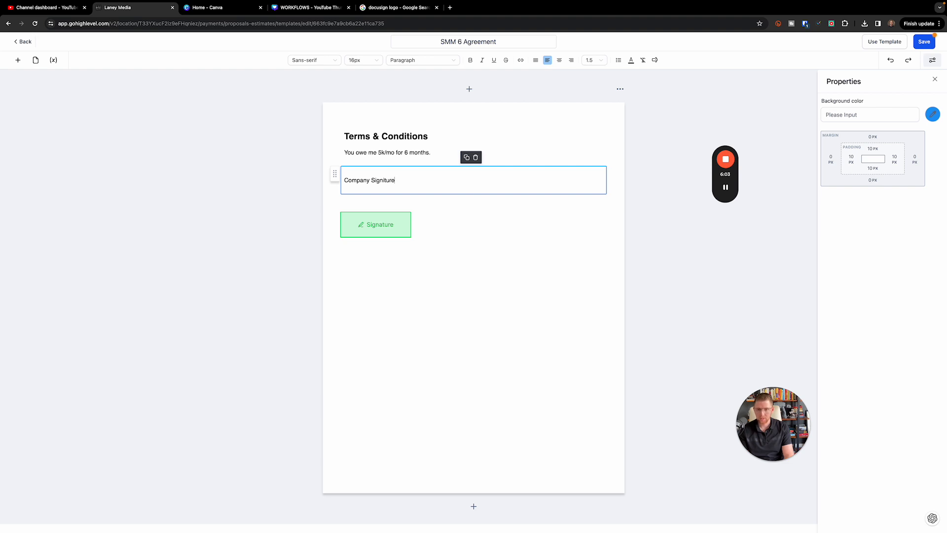
left_click(467, 262)
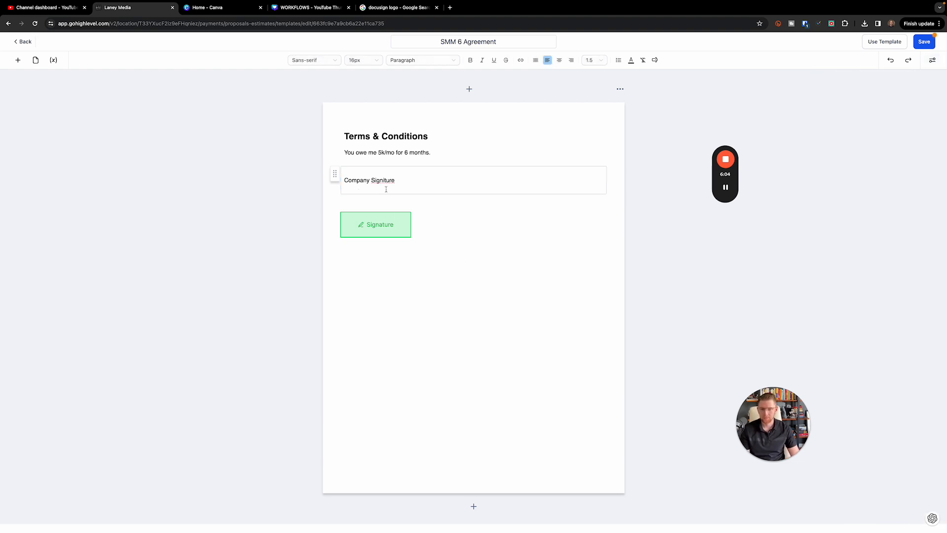
left_click(387, 180)
right_click(387, 180)
left_click(402, 186)
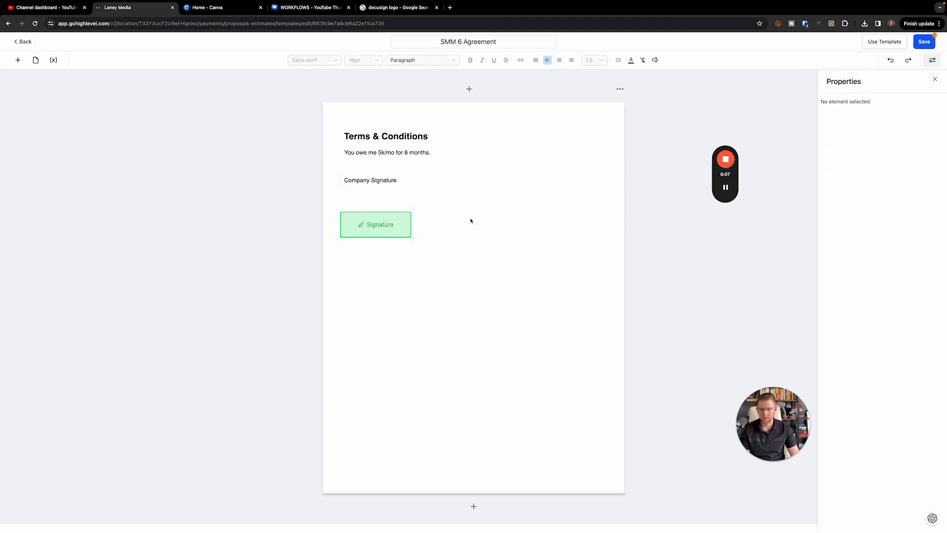
Move the signature field up directly under the Company Signature label
left_click(338, 178)
left_click_drag(335, 178, 334, 193)
left_click(485, 256)
left_click_drag(366, 225, 363, 205)
Add a new Text section below the signature field
left_click(404, 182)
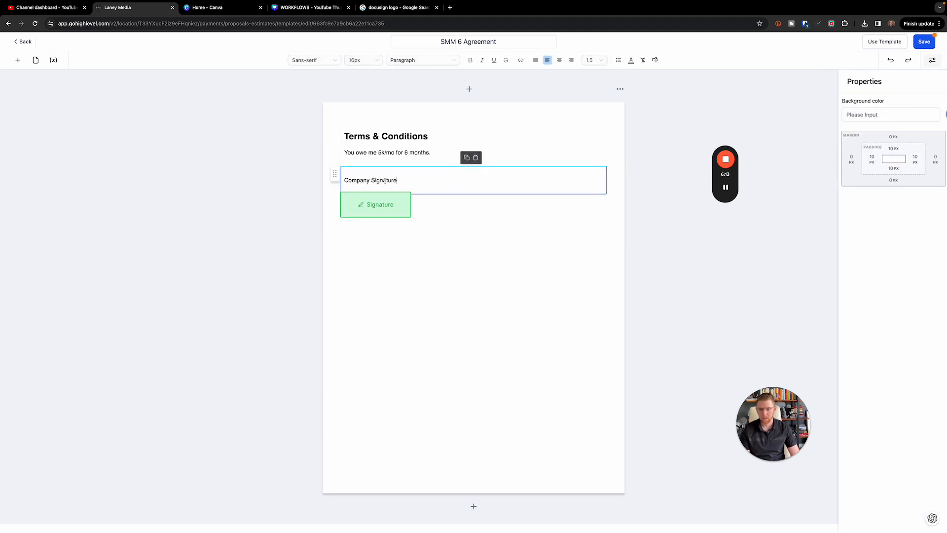
left_click(18, 59)
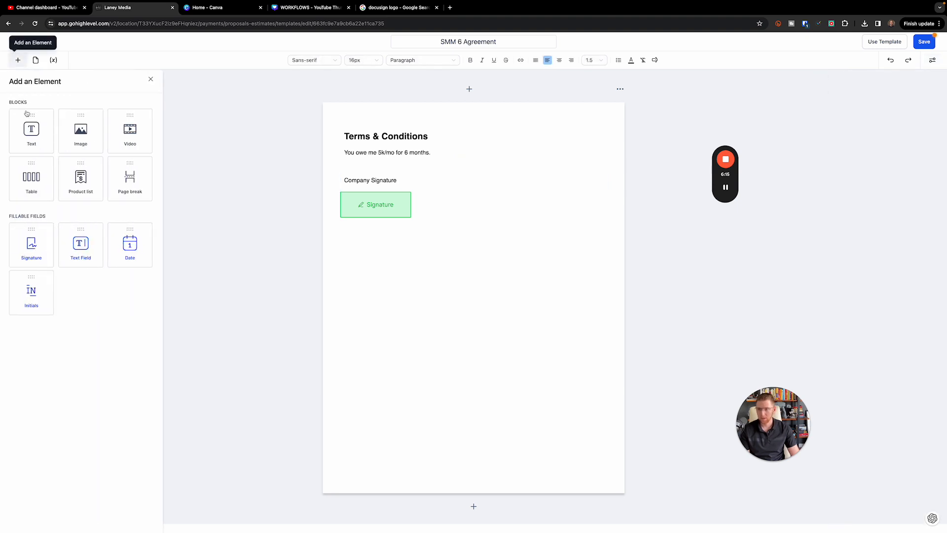
mouse_move(17, 132)
left_mouse_down()
mouse_move(409, 254)
mouse_move(362, 244)
mouse_move(400, 237)
left_mouse_up()
left_click_drag(335, 206, 334, 240)
left_click(416, 269)
left_click(449, 227)
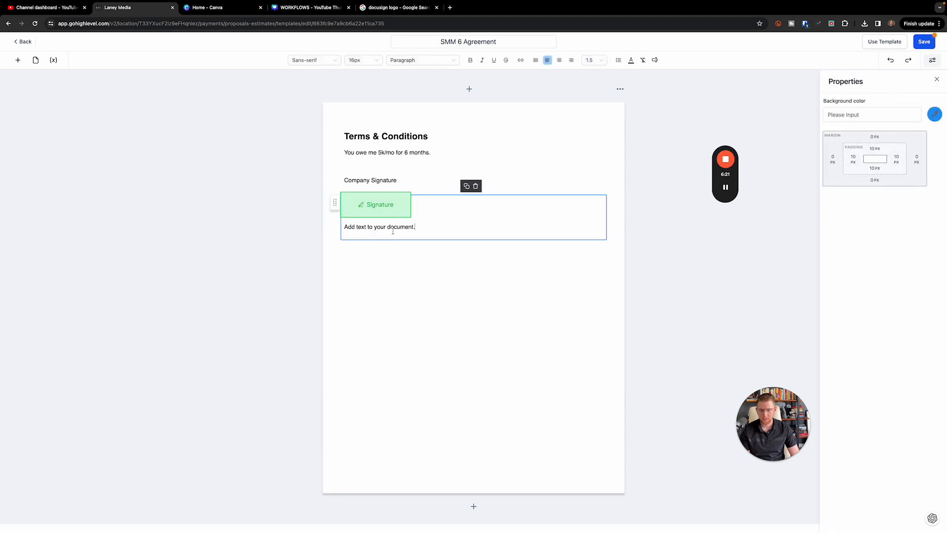
left_click_drag(334, 204, 334, 288)
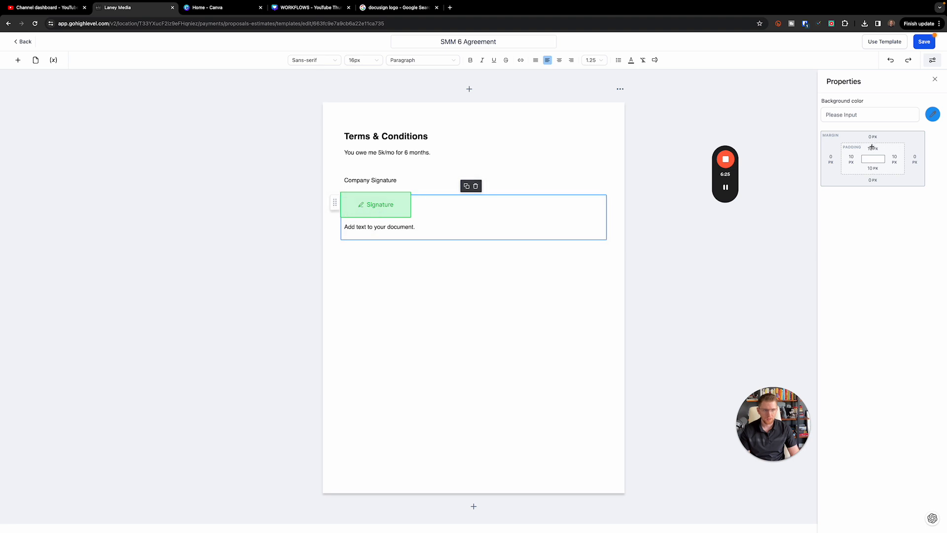
Set the new text section's top padding to 80 px
left_click(872, 149)
left_click_drag(842, 171, 875, 167)
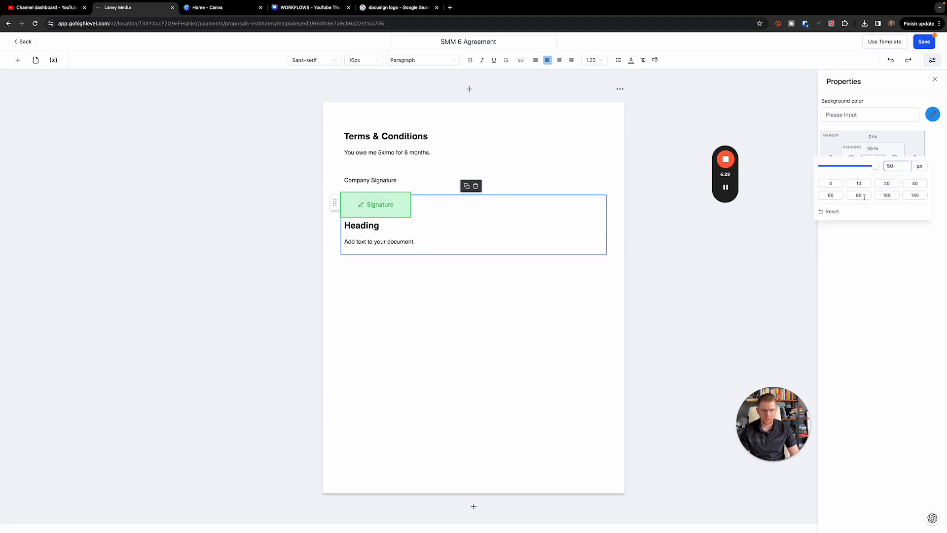
left_click(832, 196)
left_click(859, 195)
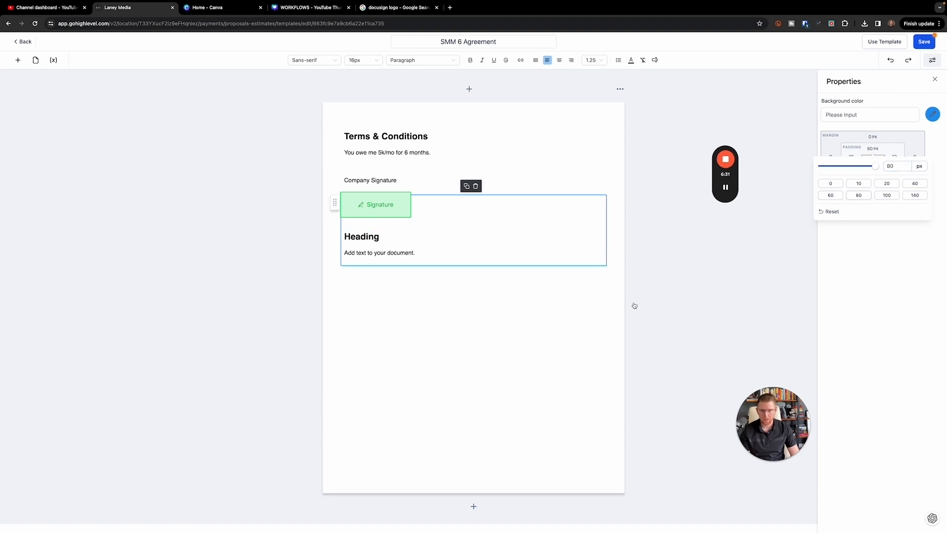
left_click(632, 306)
Replace the placeholder heading and body text with 'Client Signature'
triple_click(377, 250)
left_click(339, 240, "shift")
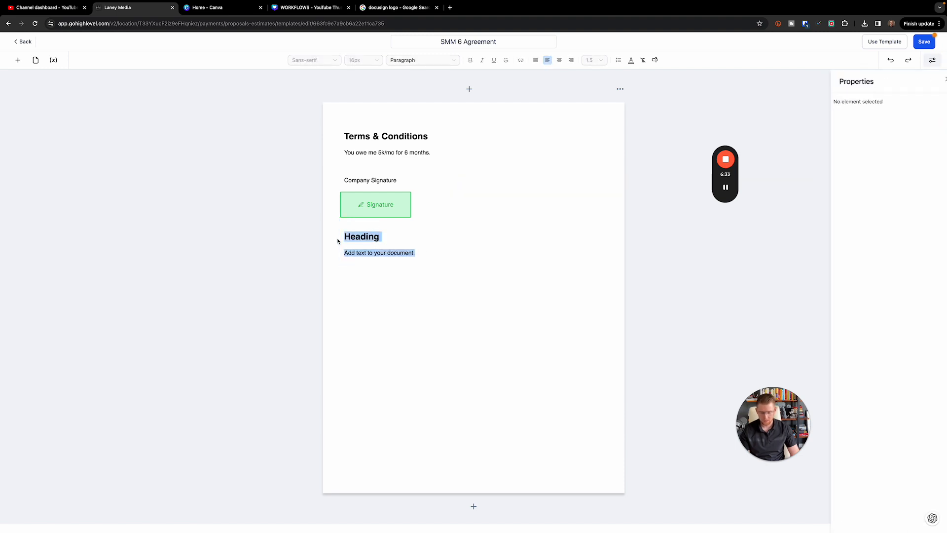
key("BackSpace")
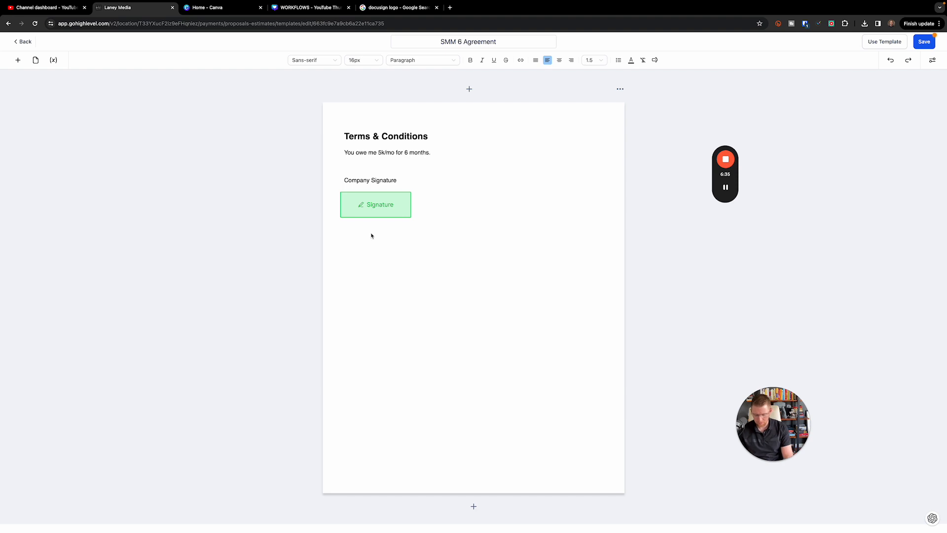
type("Client Signatu")
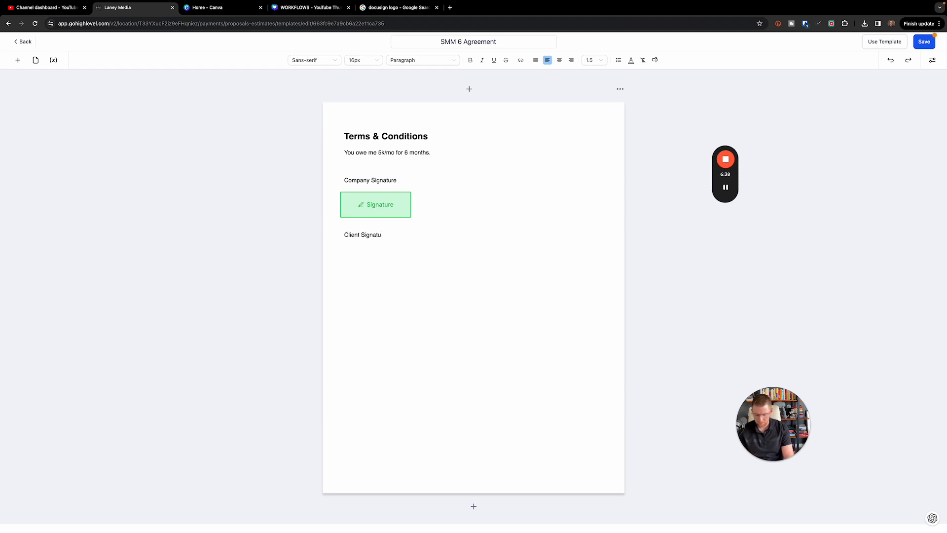
type("re")
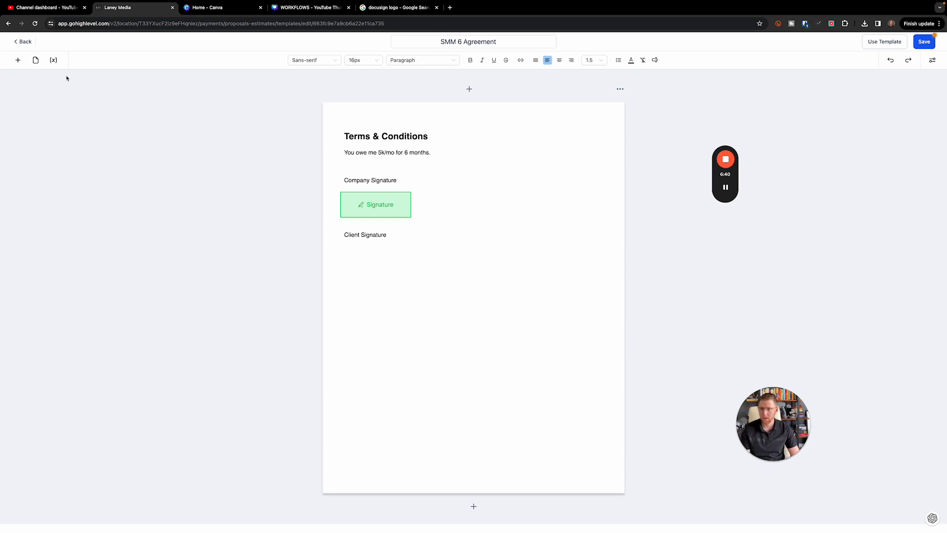
Place a Signature field under Client Signature and assign yourself as its signer
left_click(19, 61)
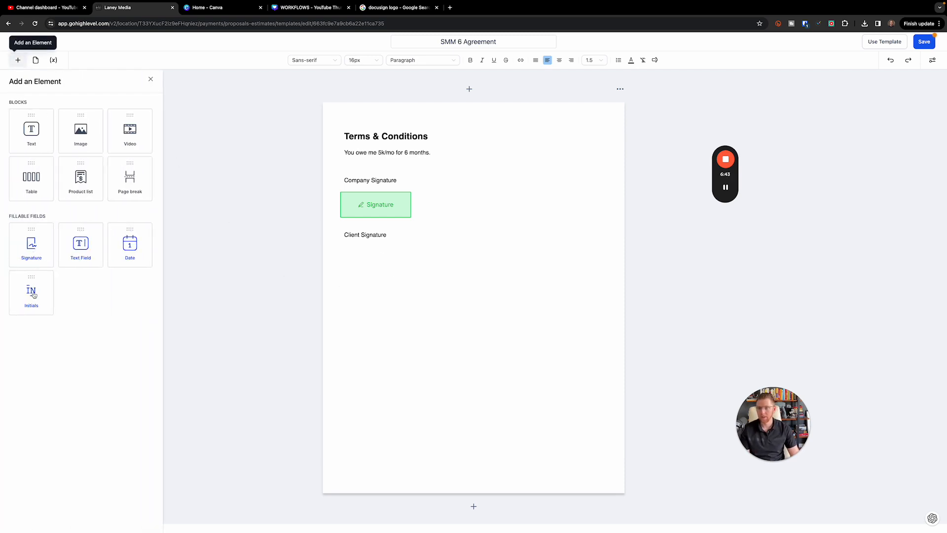
mouse_move(31, 244)
left_mouse_down()
mouse_move(35, 258)
mouse_move(408, 276)
mouse_move(368, 264)
left_mouse_up()
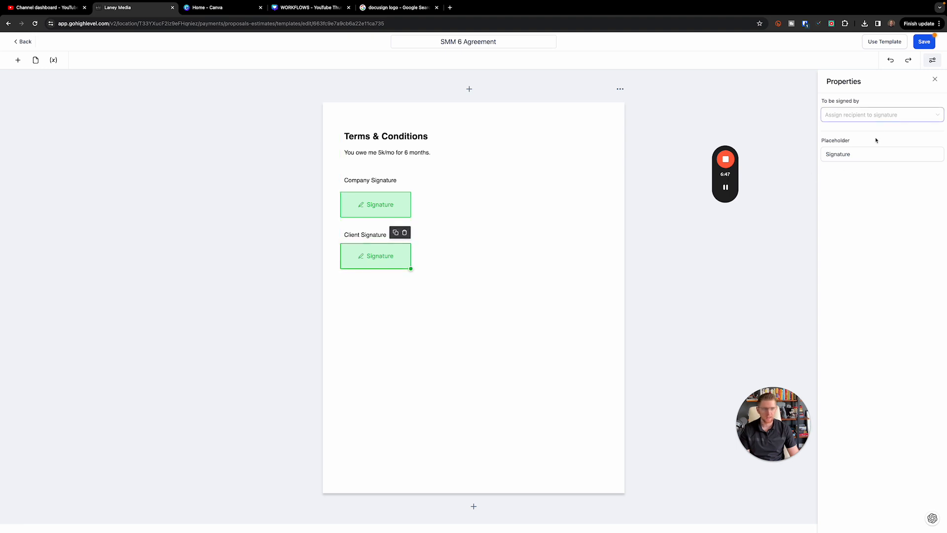
left_click(845, 116)
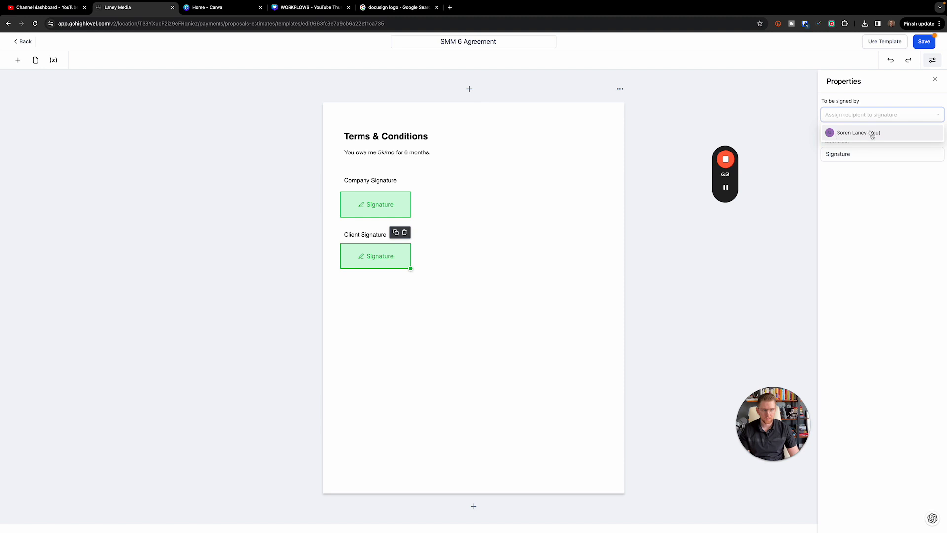
left_click(835, 134)
Check the Company Signature field's signer list without changing it
left_click(371, 192)
left_click(371, 194)
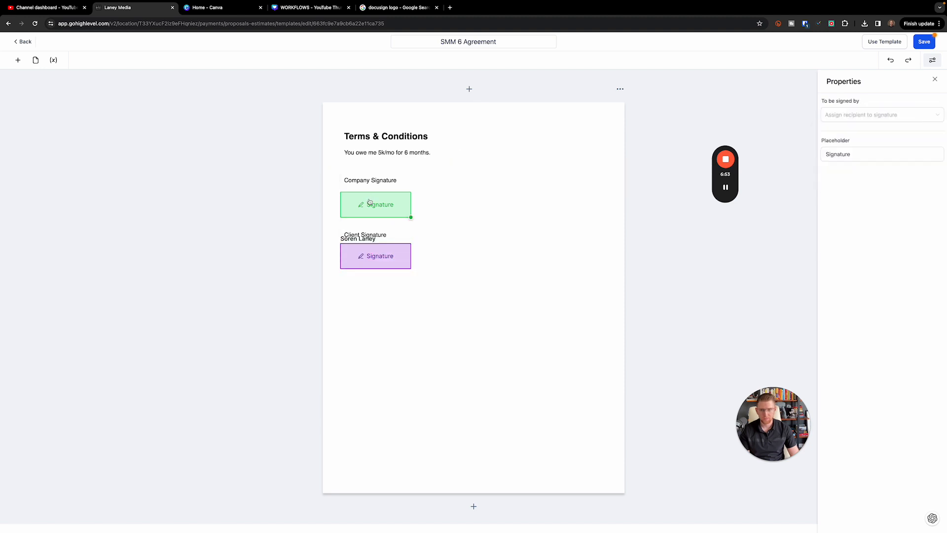
left_click(881, 114)
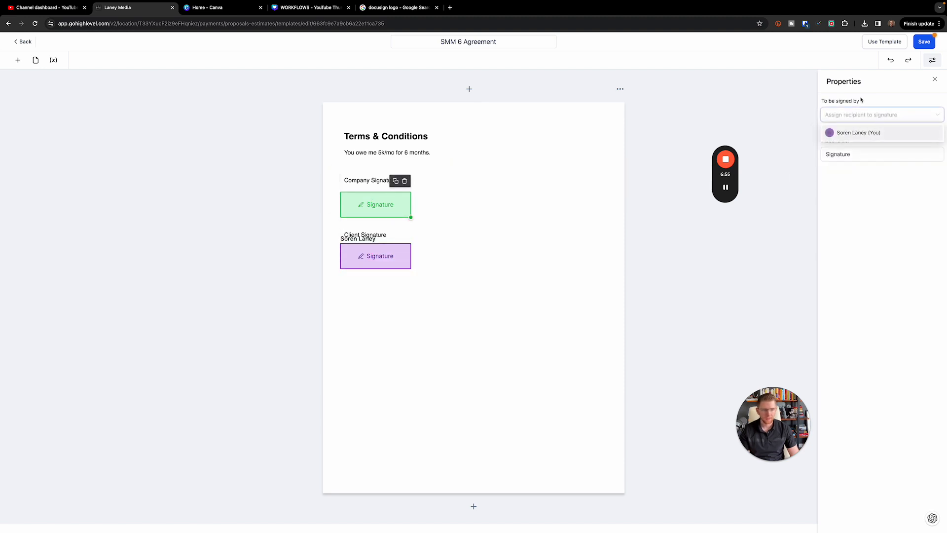
left_click(894, 101)
left_click(881, 115)
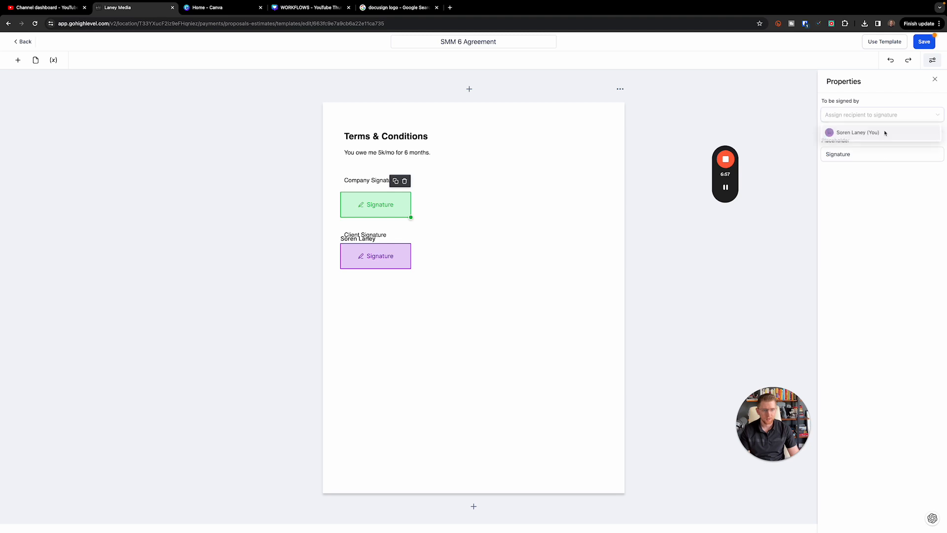
left_click(883, 101)
left_click(554, 234)
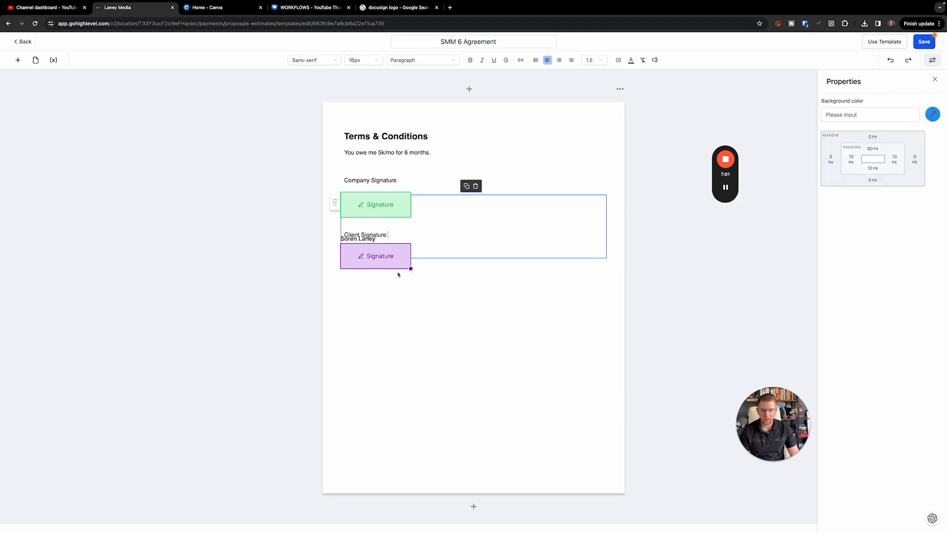
left_click(372, 270)
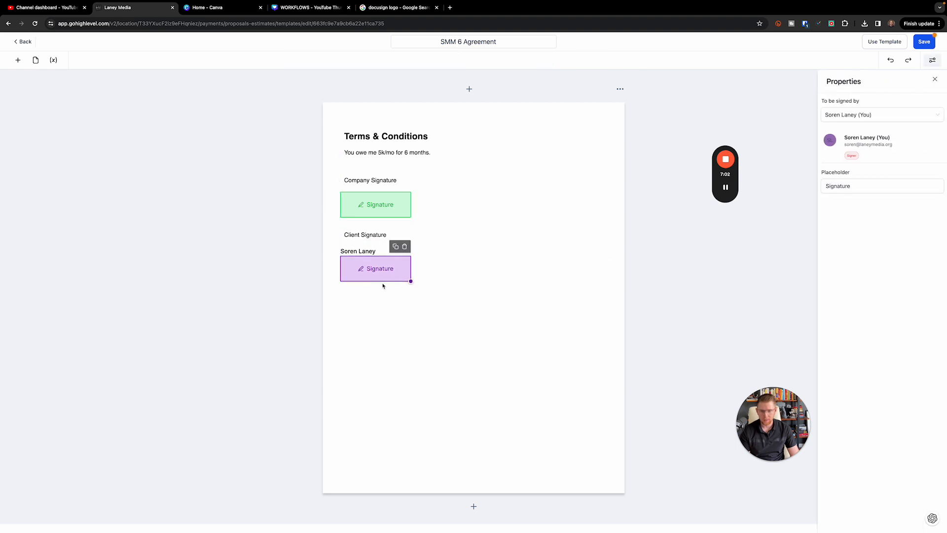
Assign yourself as signer of the Company Signature field, leaving the client field unchanged
left_click(498, 270)
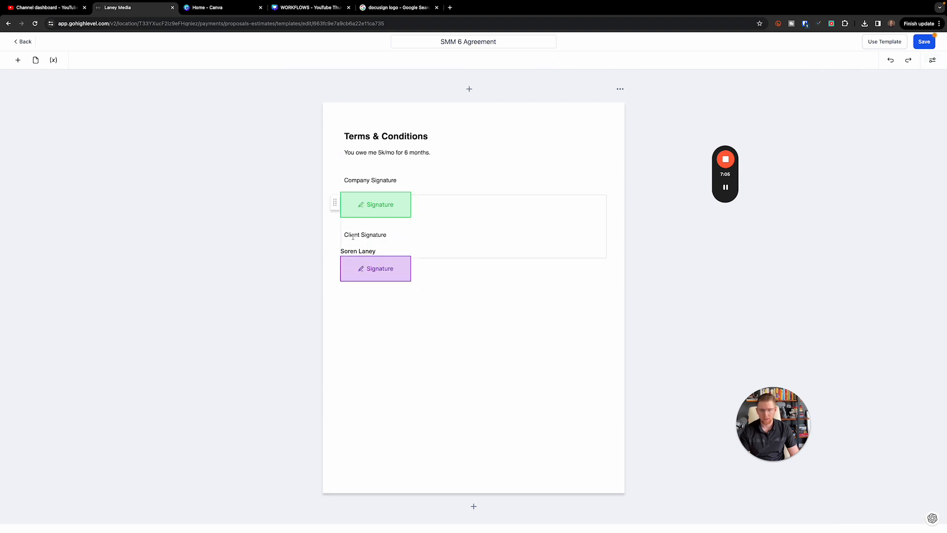
left_click(367, 269)
left_click(861, 116)
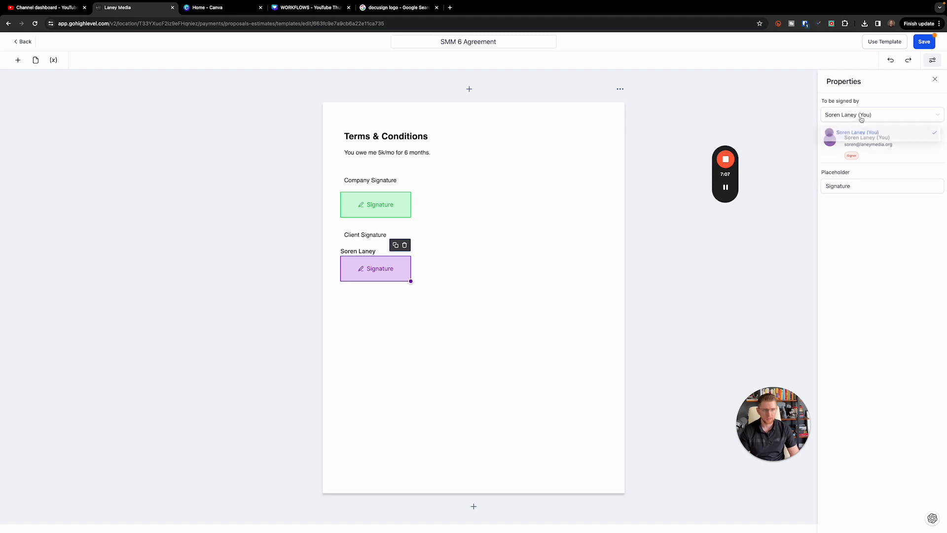
left_click(927, 132)
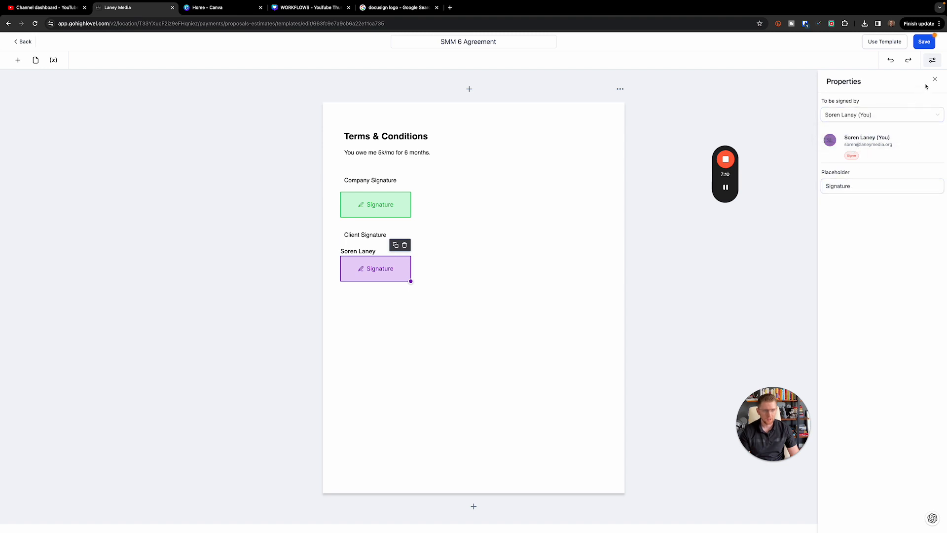
left_click(935, 79)
left_click(387, 211)
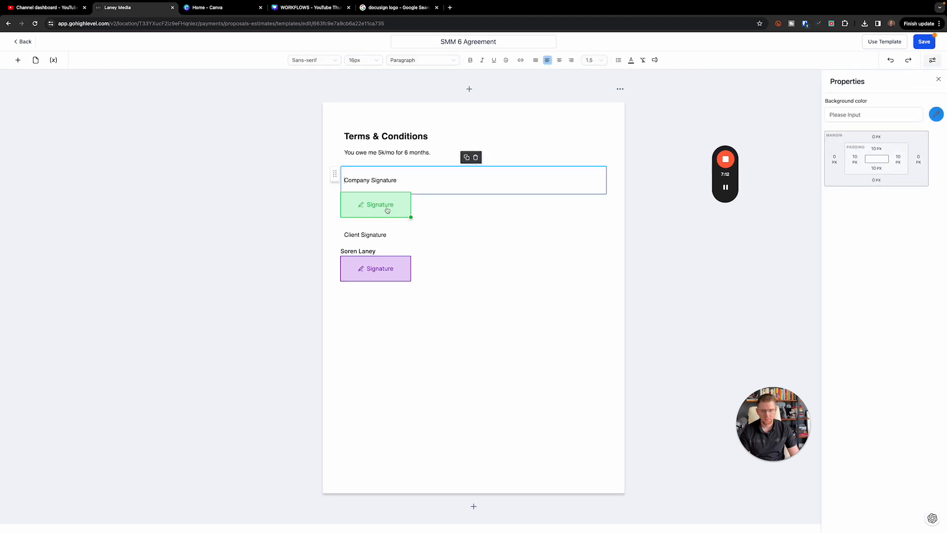
left_click(387, 211)
left_click(866, 116)
left_click(864, 135)
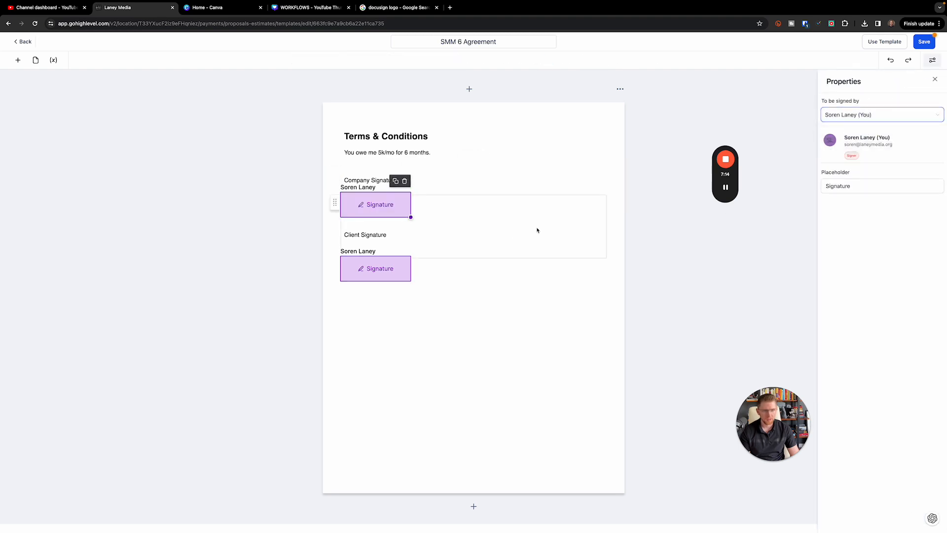
Delete the signature field under Client Signature
left_click(378, 270)
left_click(871, 119)
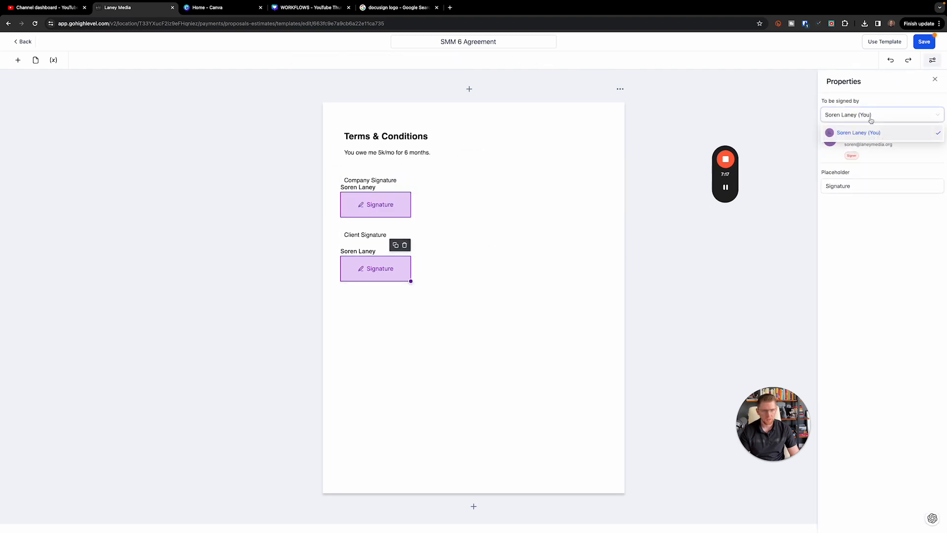
left_click(871, 119)
left_click(872, 117)
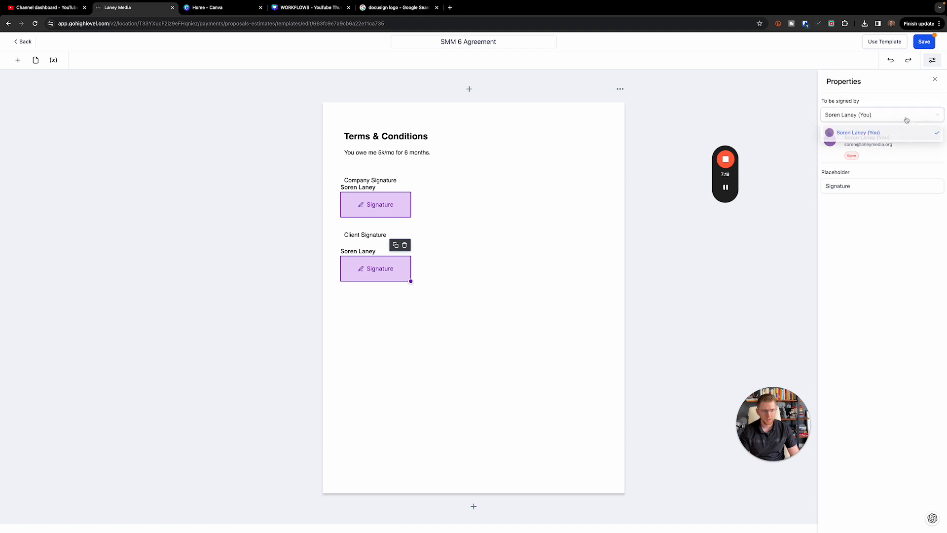
left_click(941, 138)
left_click(404, 245)
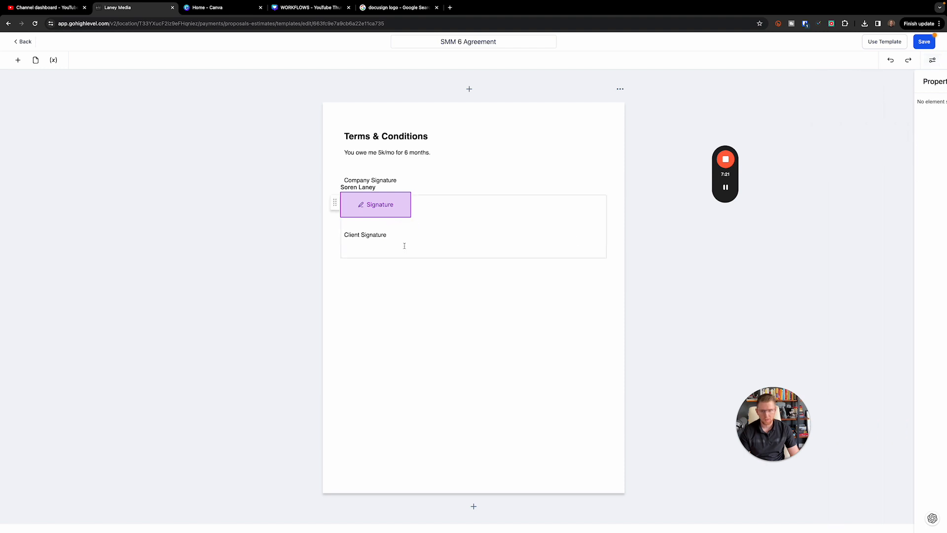
Place a new unassigned Signature field under Client Signature
left_click(17, 60)
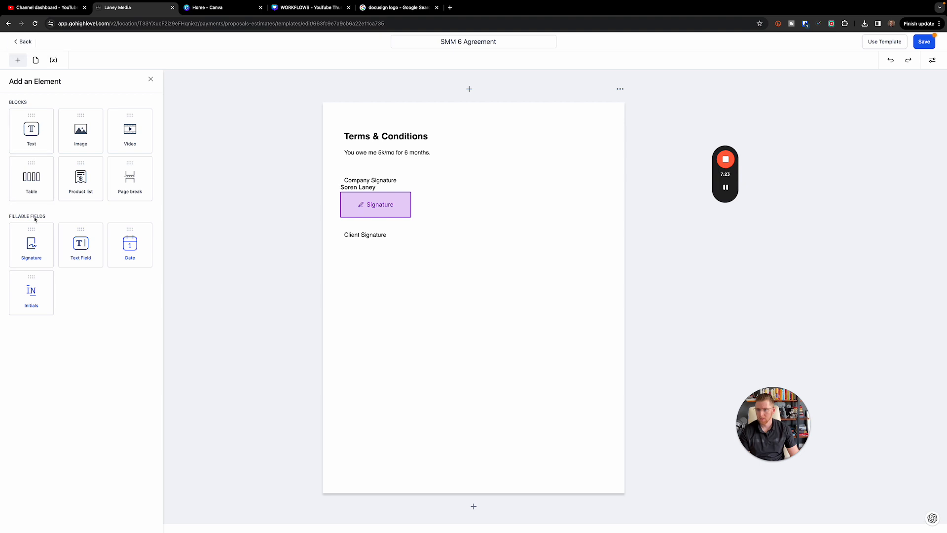
mouse_move(31, 243)
left_mouse_down()
mouse_move(375, 258)
mouse_move(368, 256)
left_mouse_up()
left_click(383, 253)
left_click(374, 253)
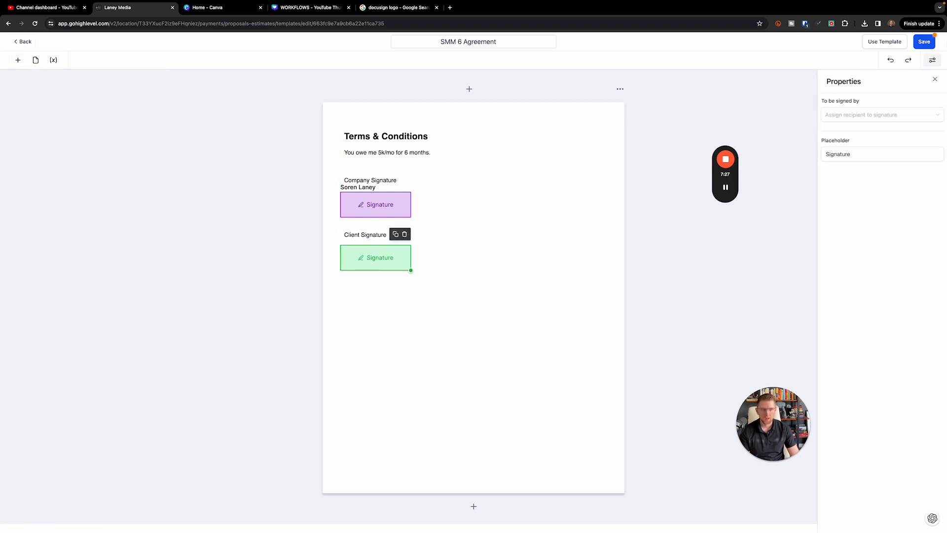
Save the SMM 6 Agreement template and create a document from it
left_click(924, 42)
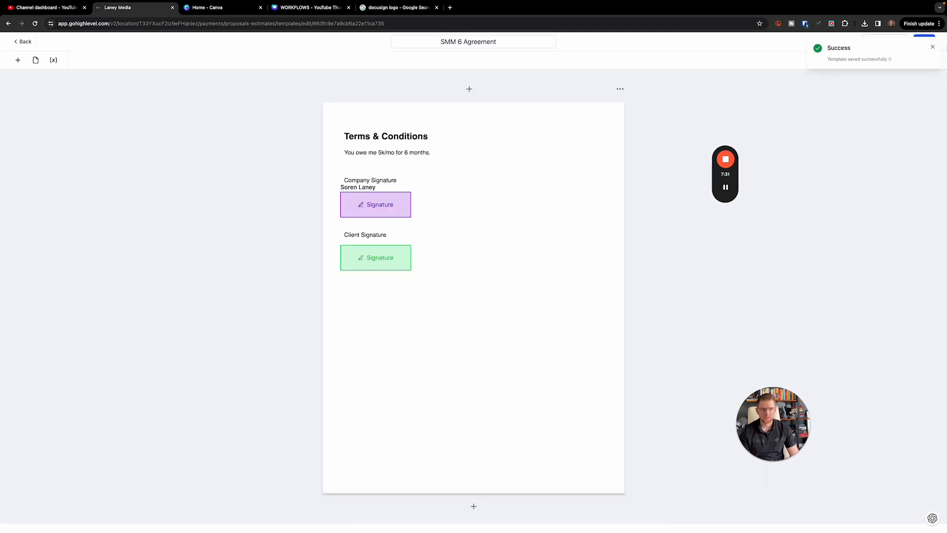
left_click(932, 48)
left_click(878, 45)
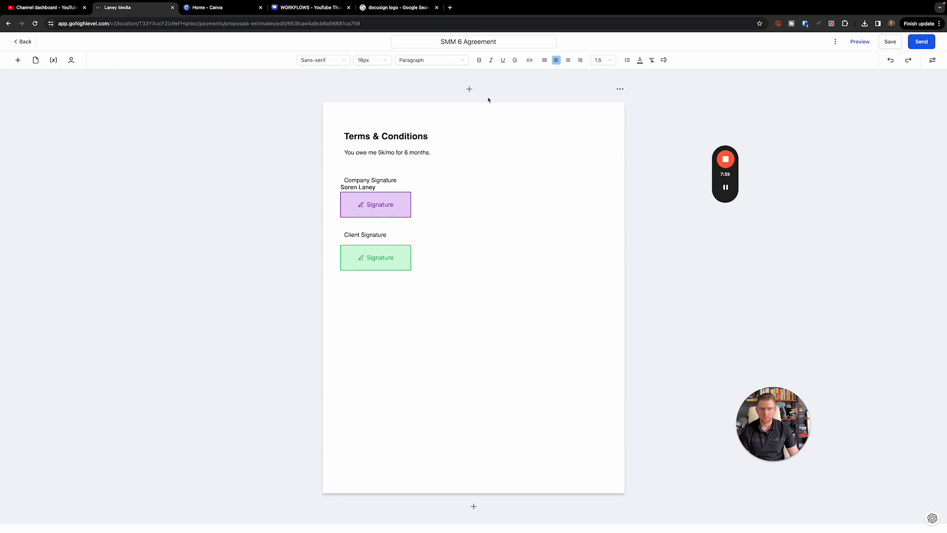
Review the signer lists of the client and company signature fields without changing them
left_click(409, 264)
left_click(901, 115)
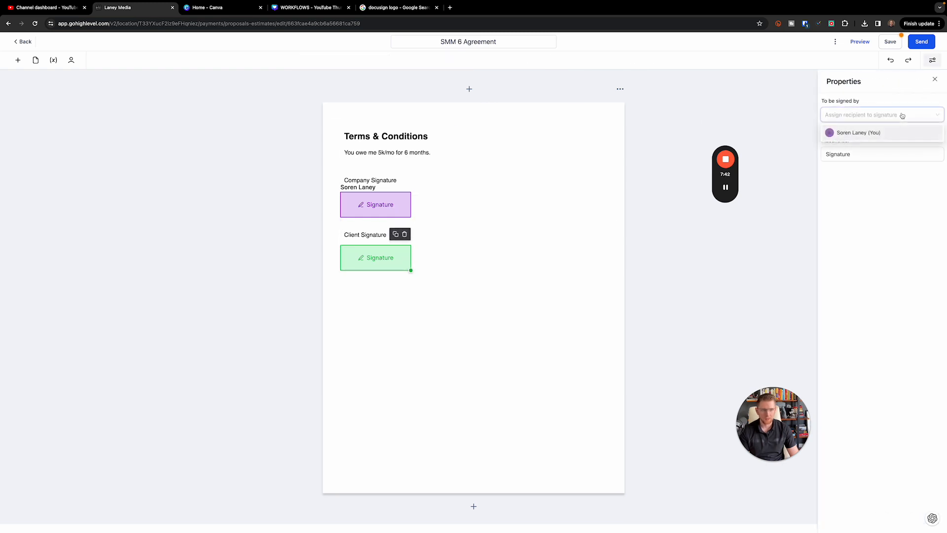
left_click(901, 115)
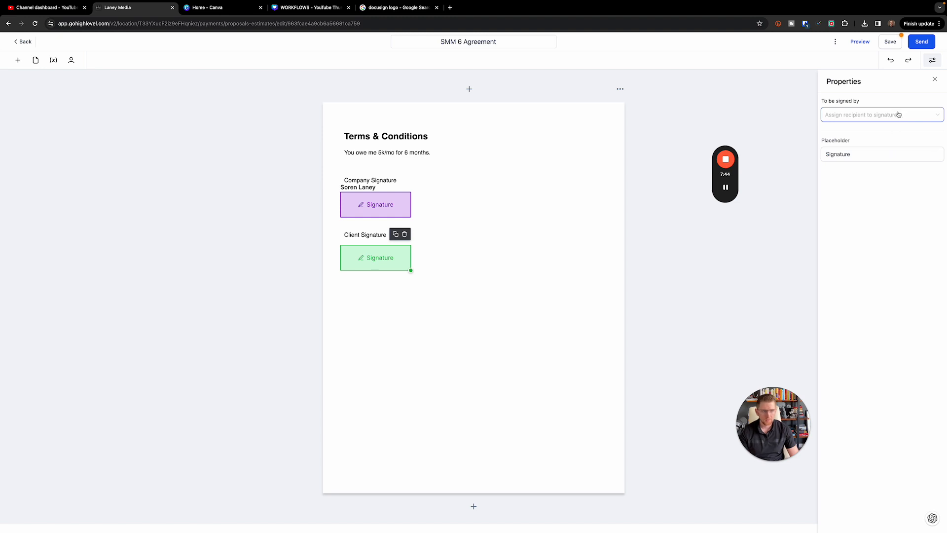
left_click(899, 115)
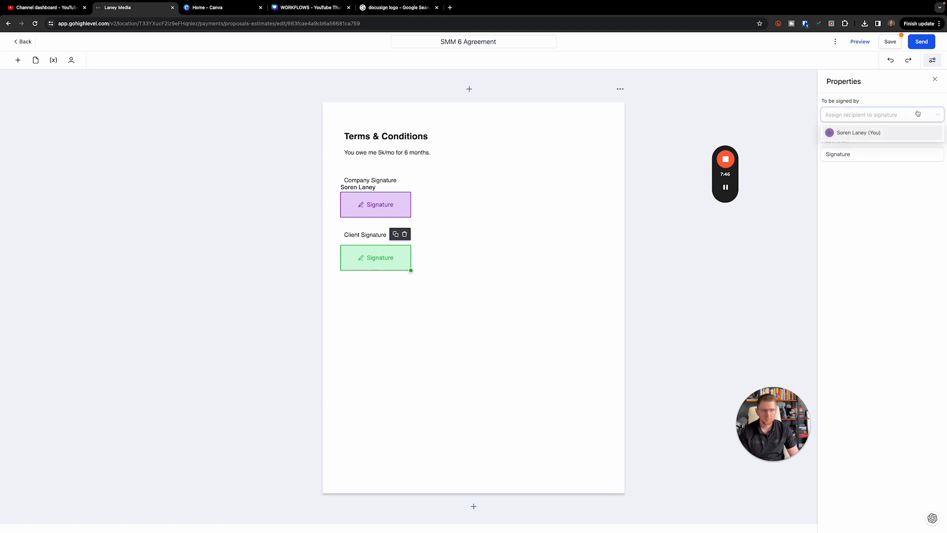
left_click(913, 114)
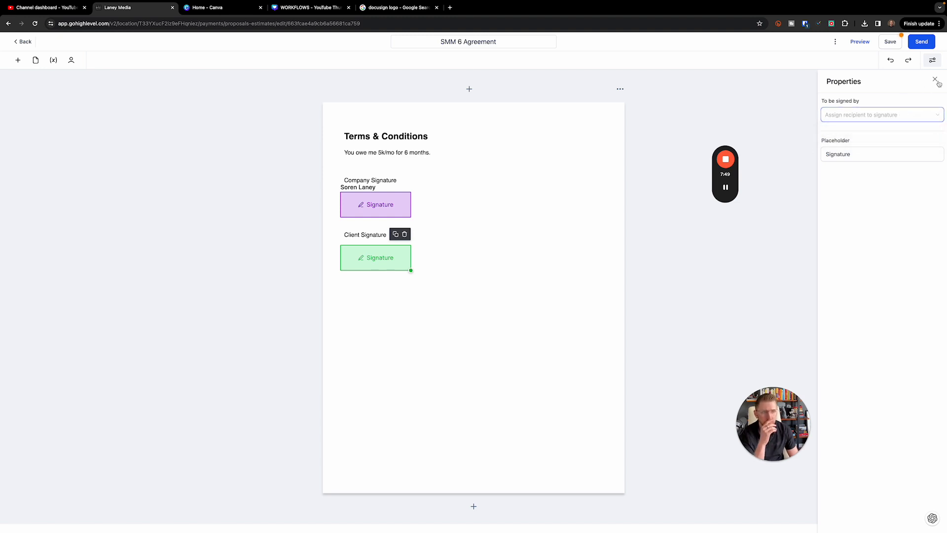
left_click(597, 273)
left_click(407, 215)
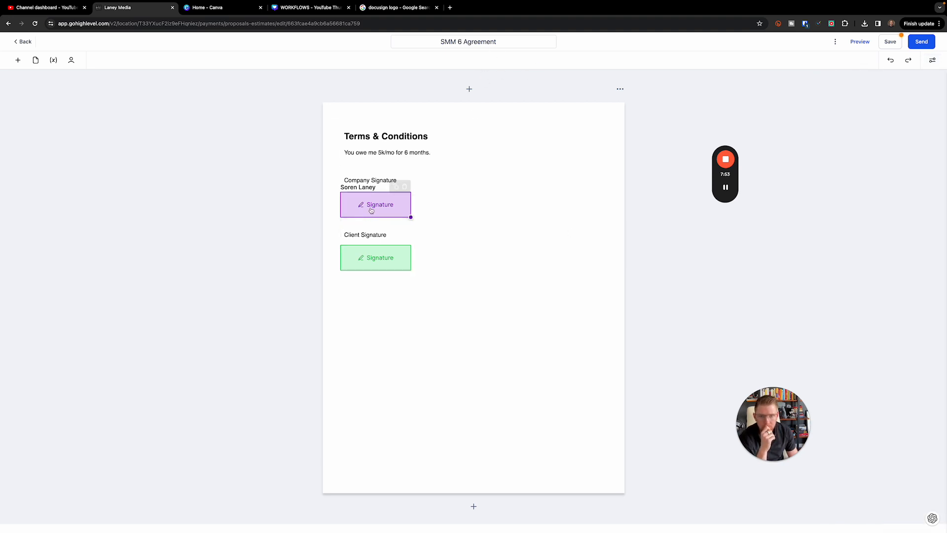
left_click(881, 115)
left_click(876, 101)
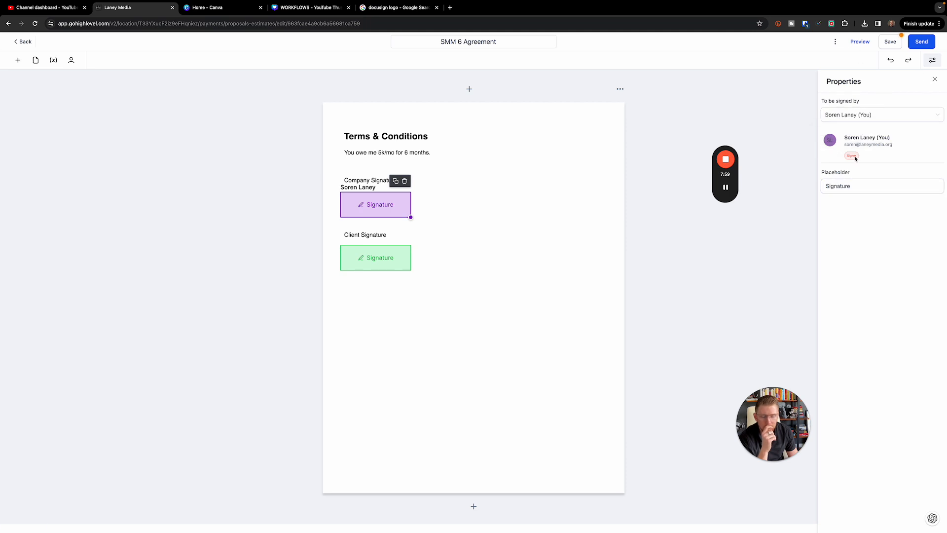
left_click(71, 61)
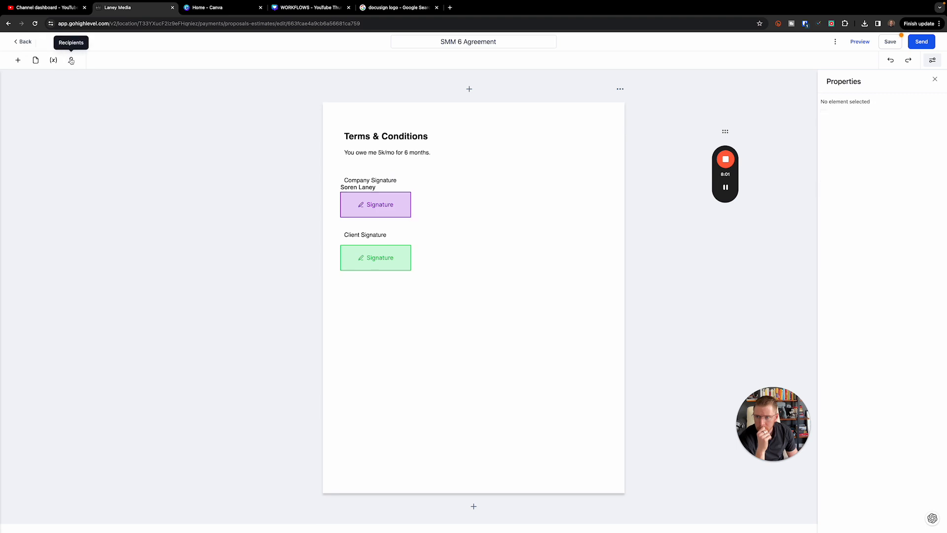
Set the client contact as the agreement's Primary Client recipient
left_click(76, 154)
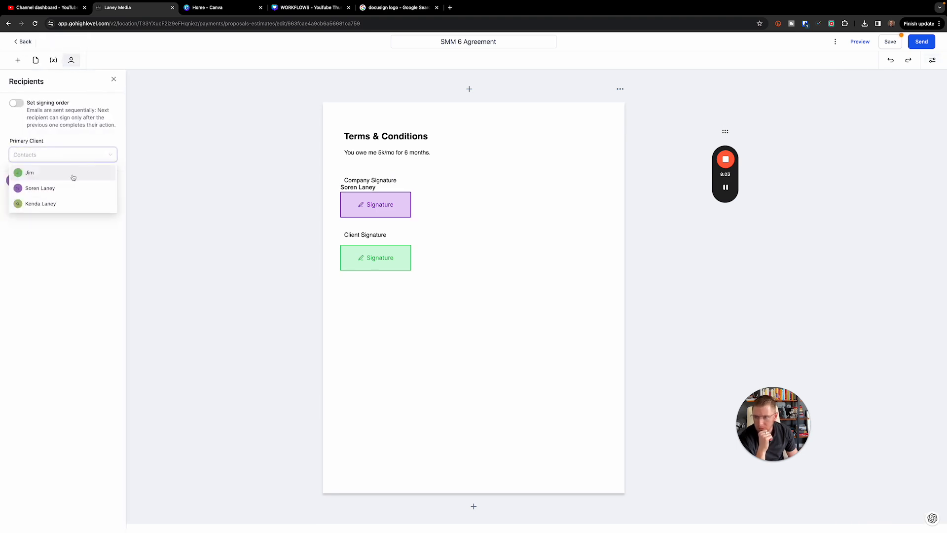
left_click(37, 178)
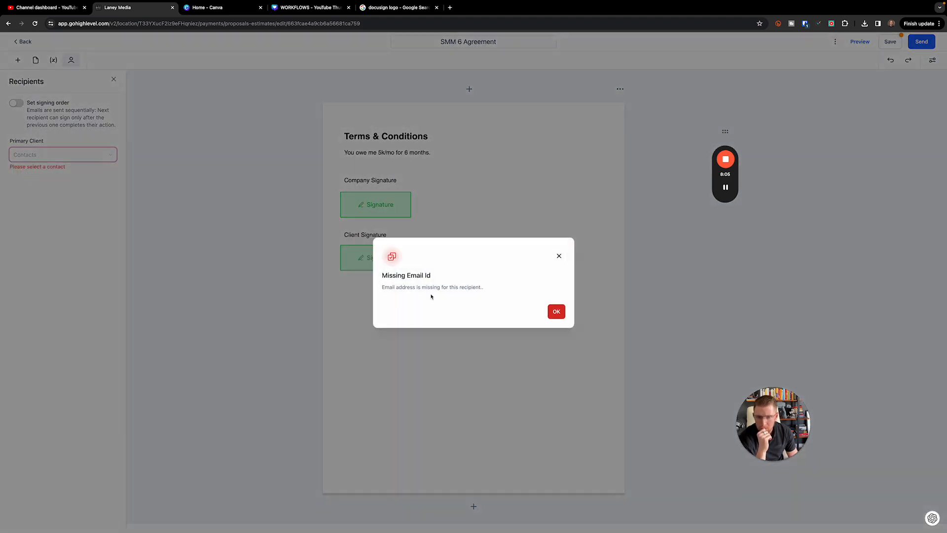
left_click(556, 312)
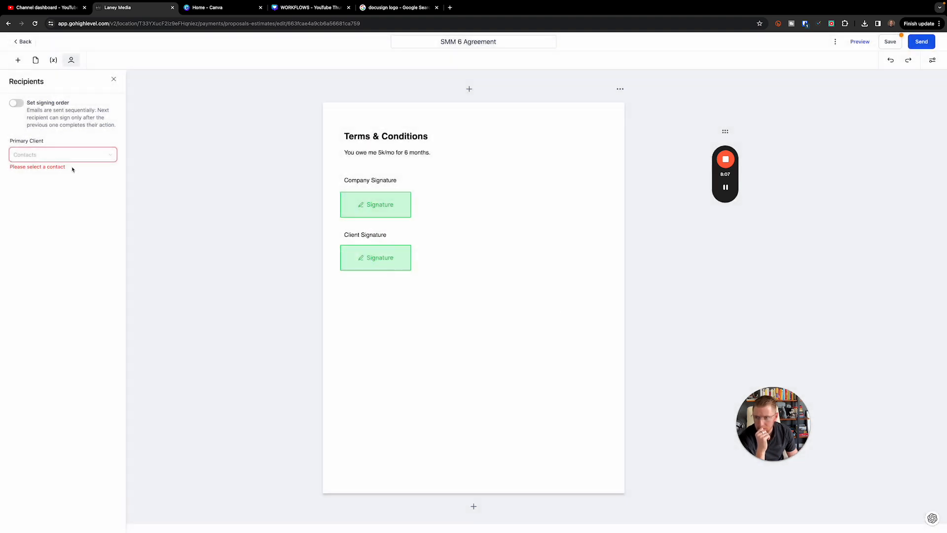
left_click(51, 153)
left_click(70, 205)
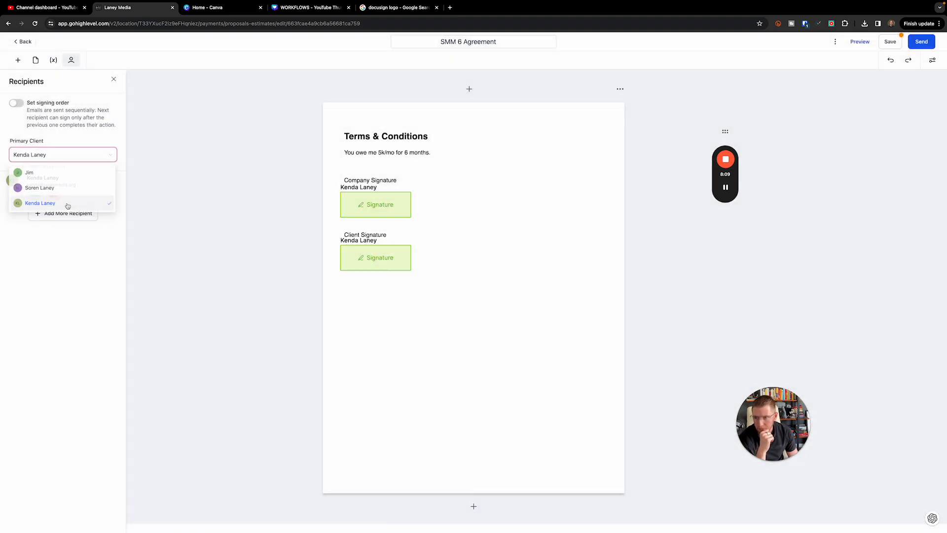
left_click(451, 286)
Assign Company Signature to yourself and check the Client Signature field's signer
left_click(387, 207)
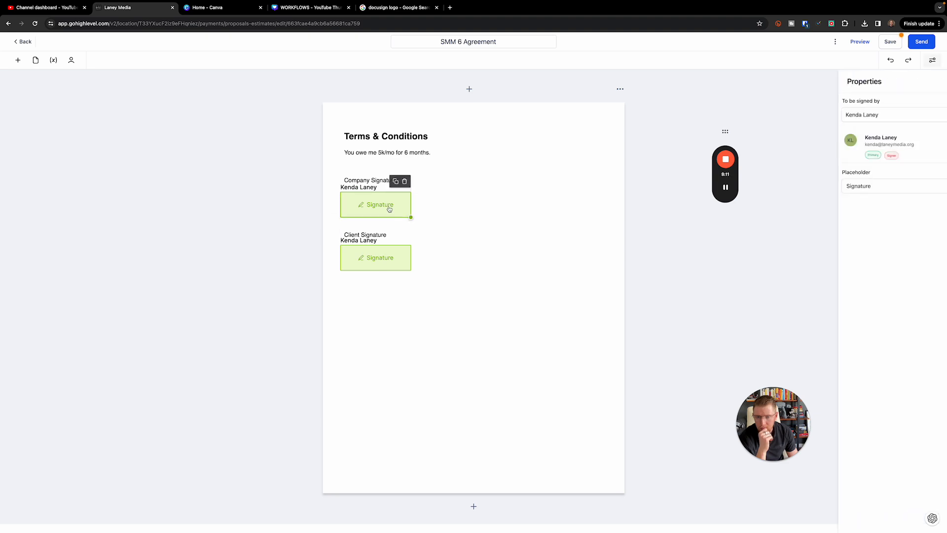
left_click(912, 115)
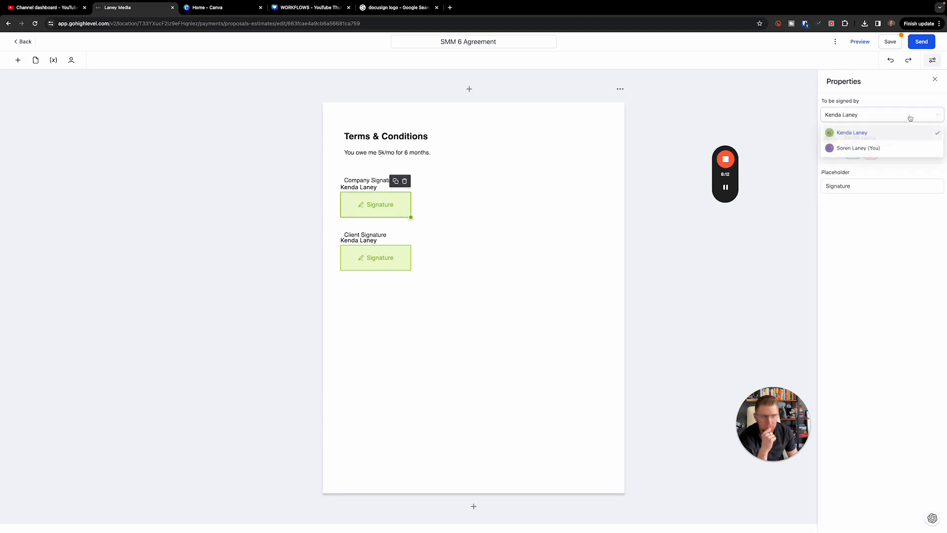
left_click(868, 148)
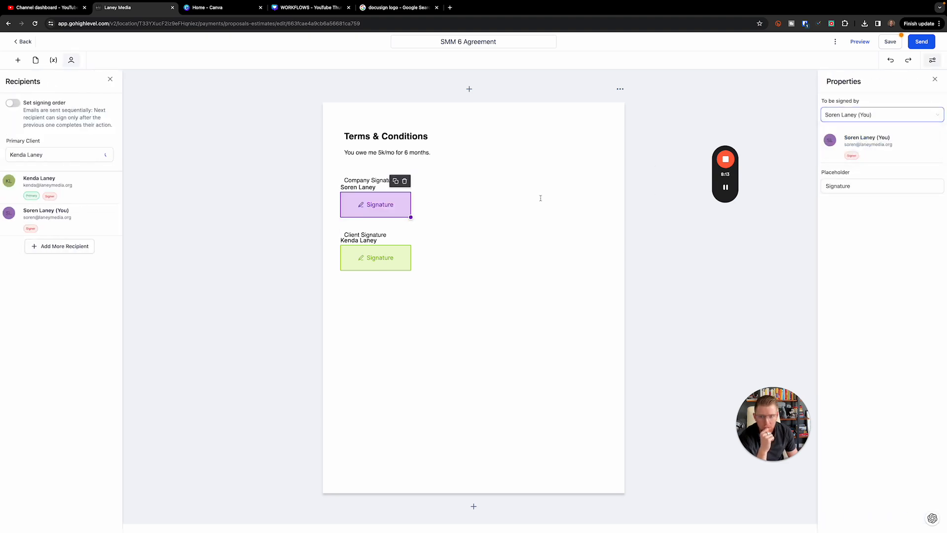
left_click(384, 261)
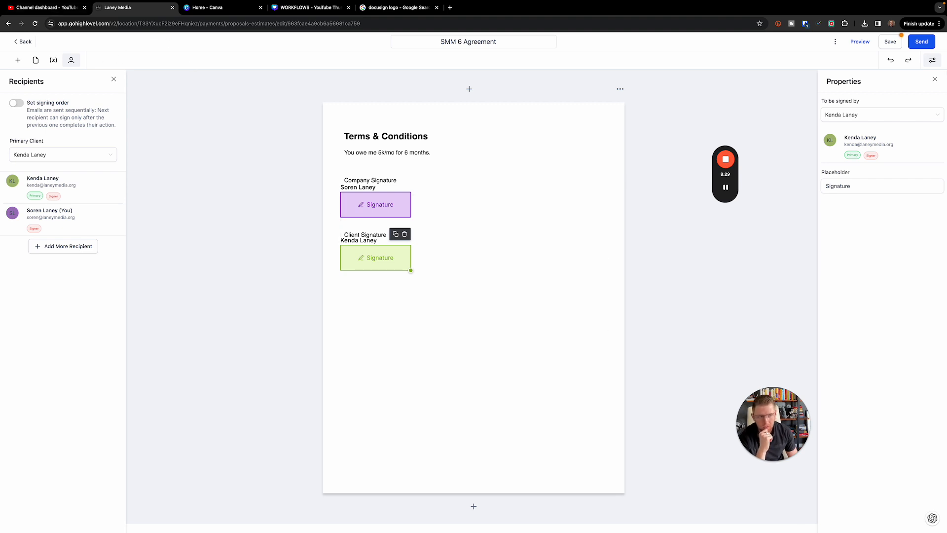
Preview the SMM 6 Agreement as signers see it, then return to the documents list
left_click(858, 42)
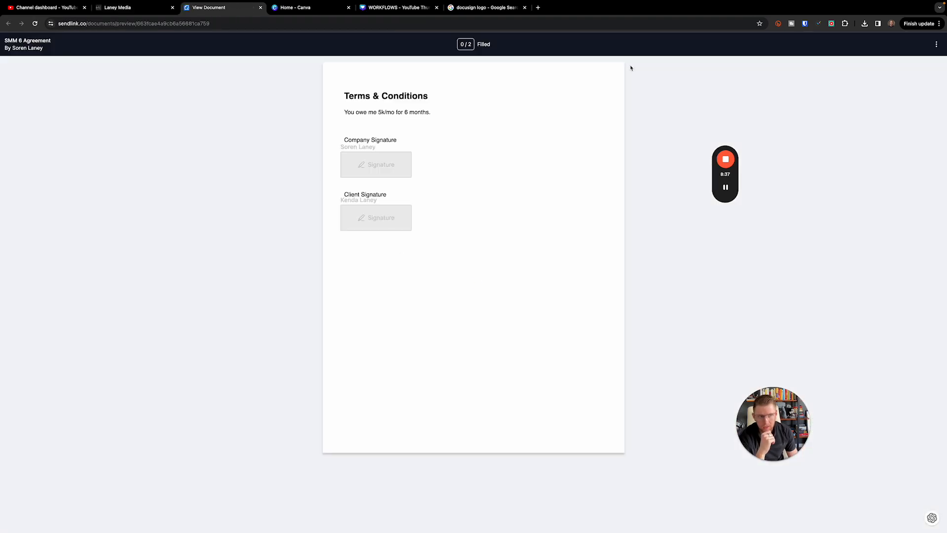
left_click(143, 9)
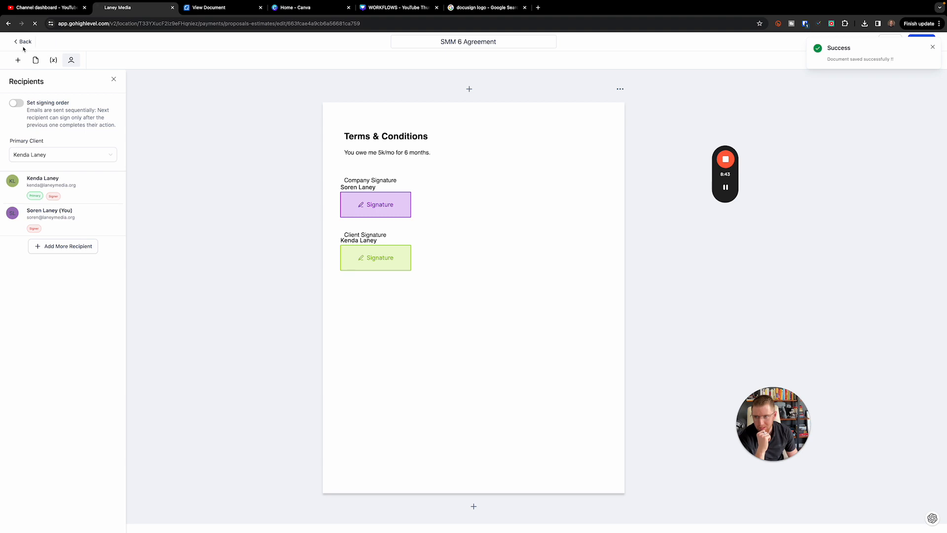
left_click(23, 45)
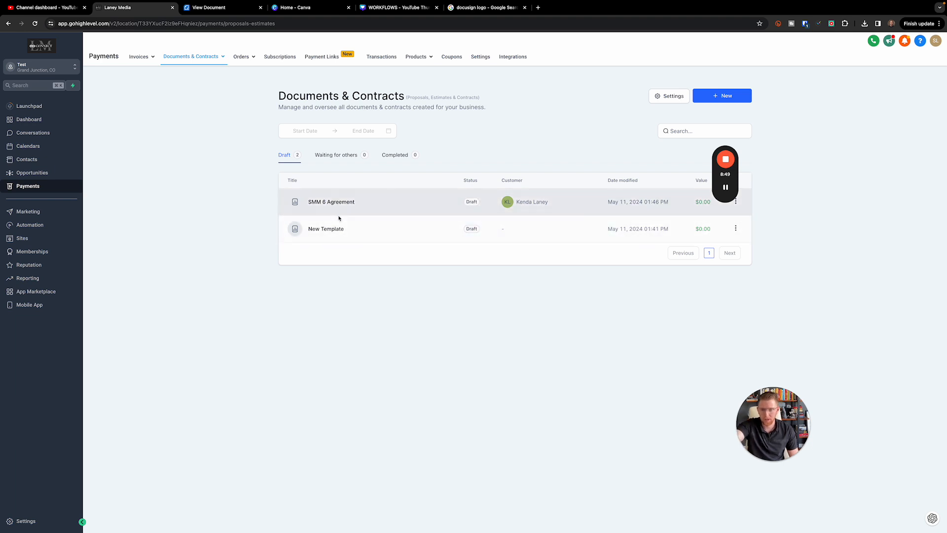
Delete the blank New Template draft and go to the Opportunities pipeline
left_click(735, 227)
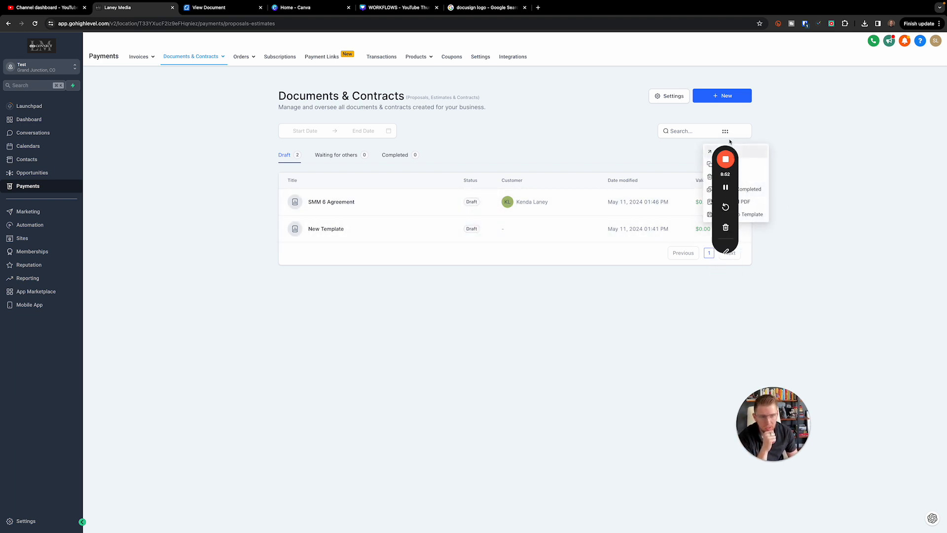
left_click_drag(729, 143, 821, 138)
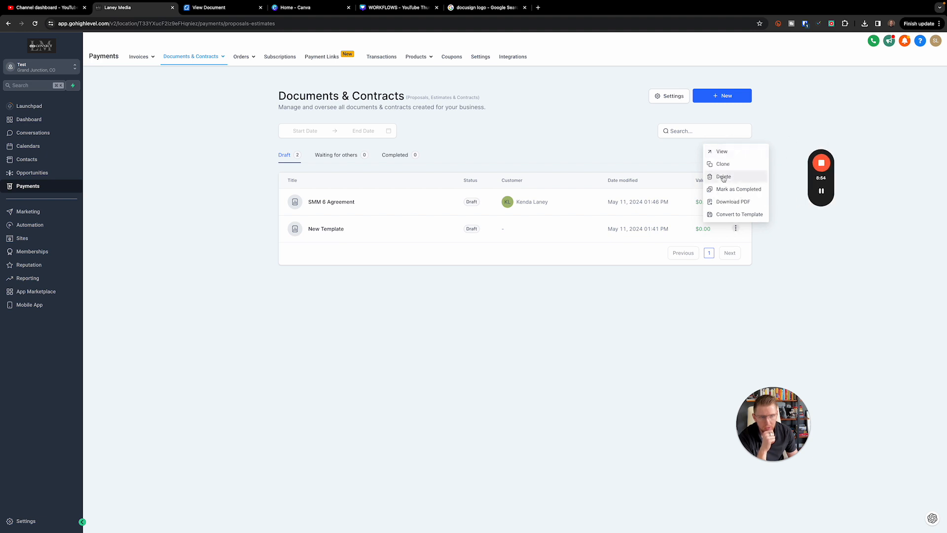
left_click(728, 177)
left_click(555, 311)
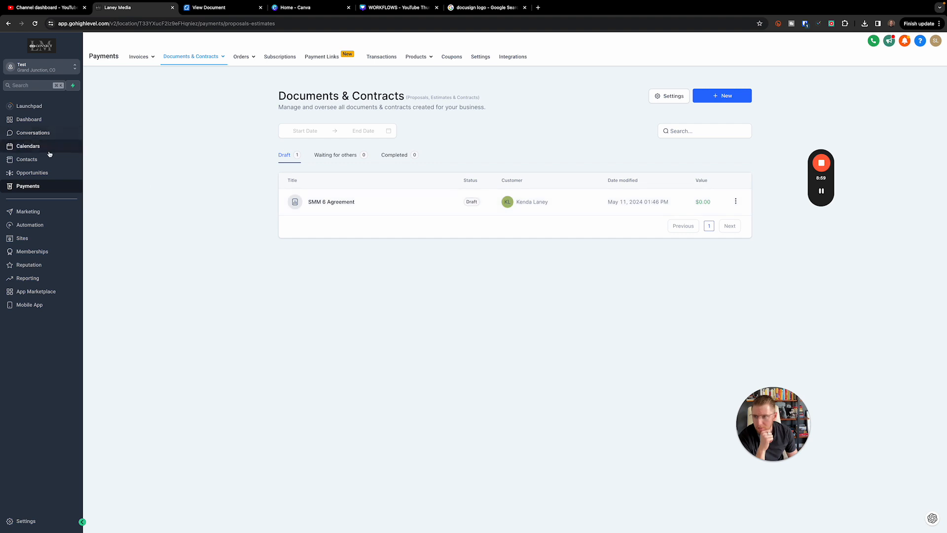
left_click(51, 176)
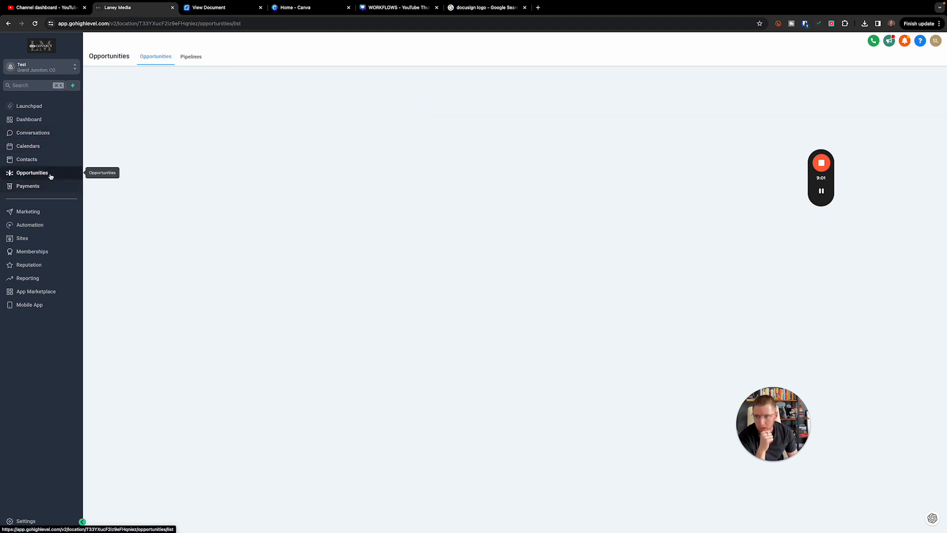
Save the contact's email on the $4,989 Contract Signed opportunity, then reopen it to verify
left_click(895, 149)
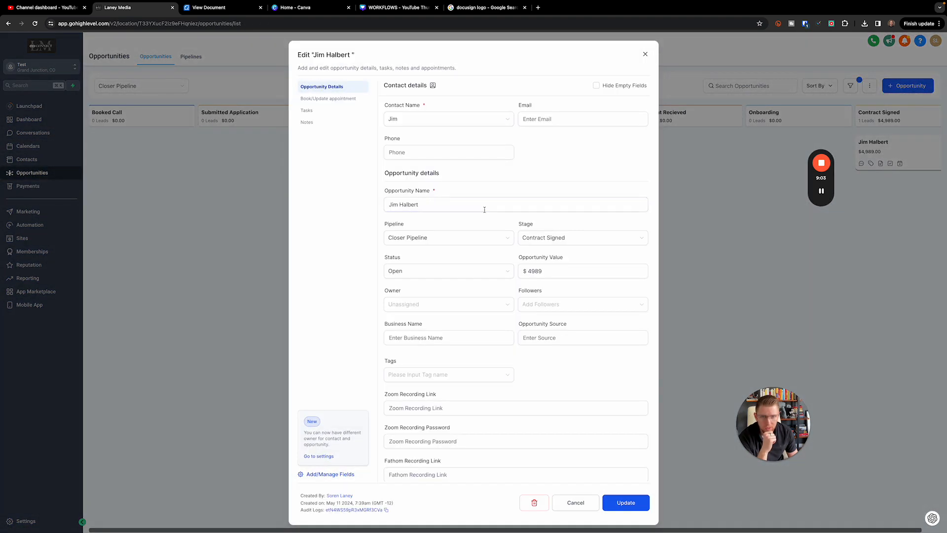
left_click(552, 120)
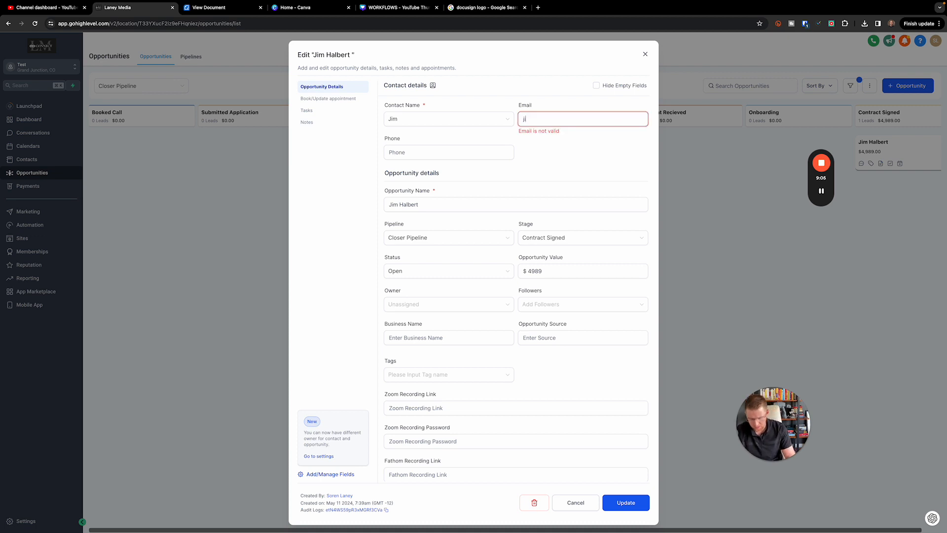
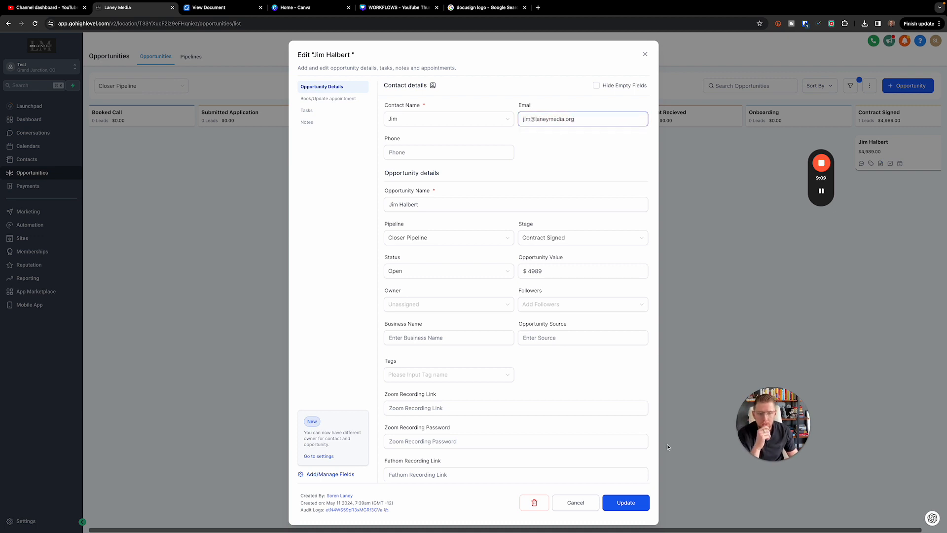
left_click(637, 501)
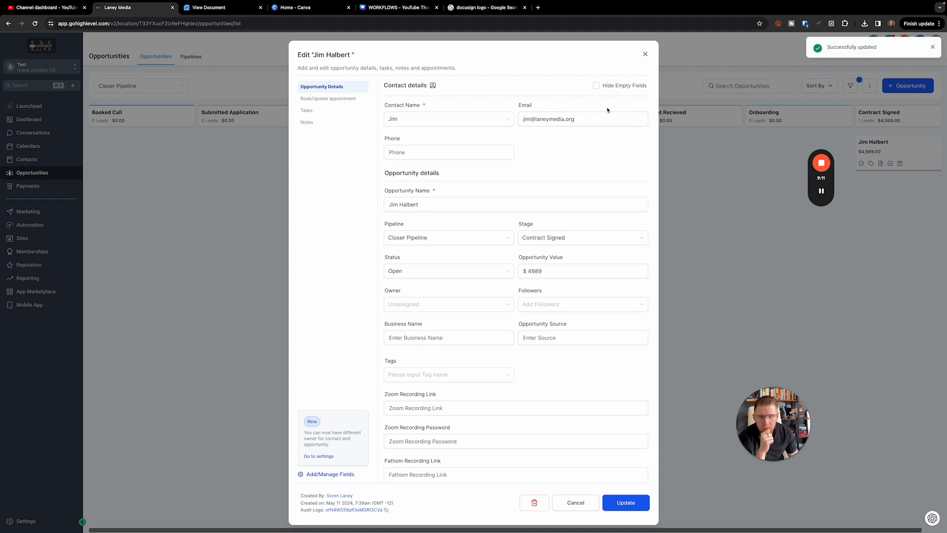
left_click(645, 54)
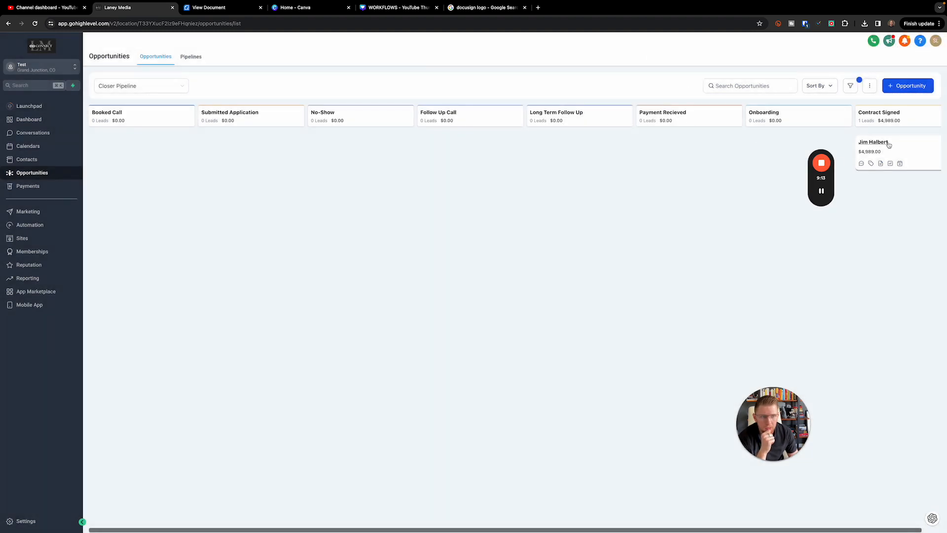
left_click(909, 150)
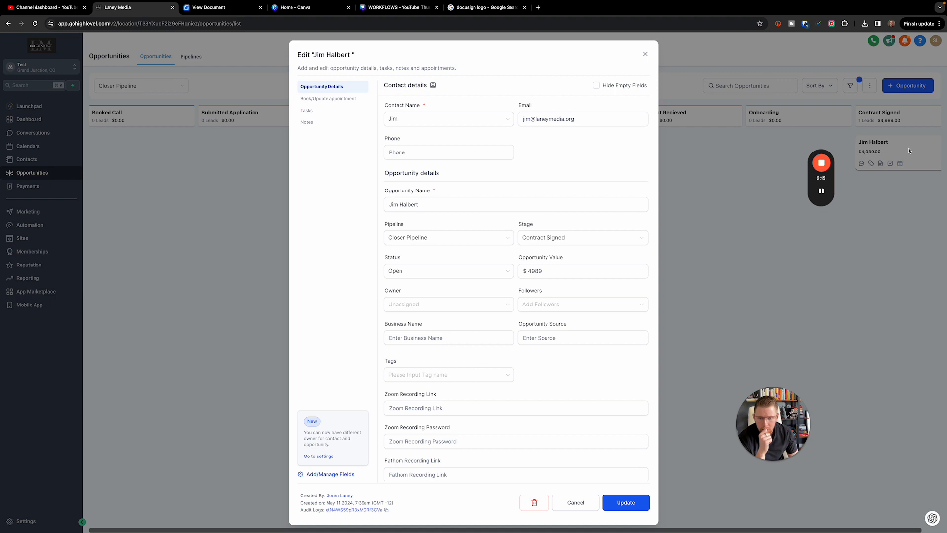
left_click(645, 54)
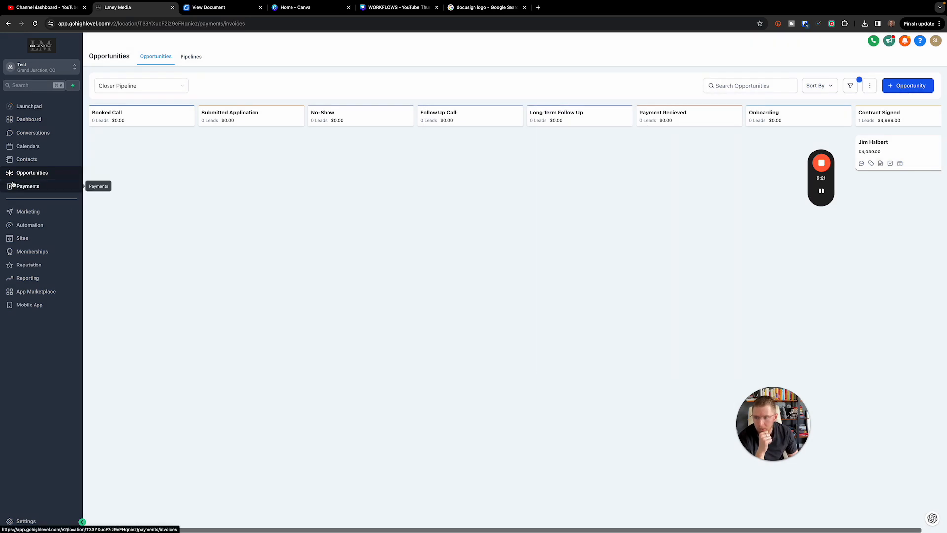
Create a new document from the SMM 6 Agreement template under Payments > Documents & Contracts > Templates
left_click(12, 186)
left_click(199, 57)
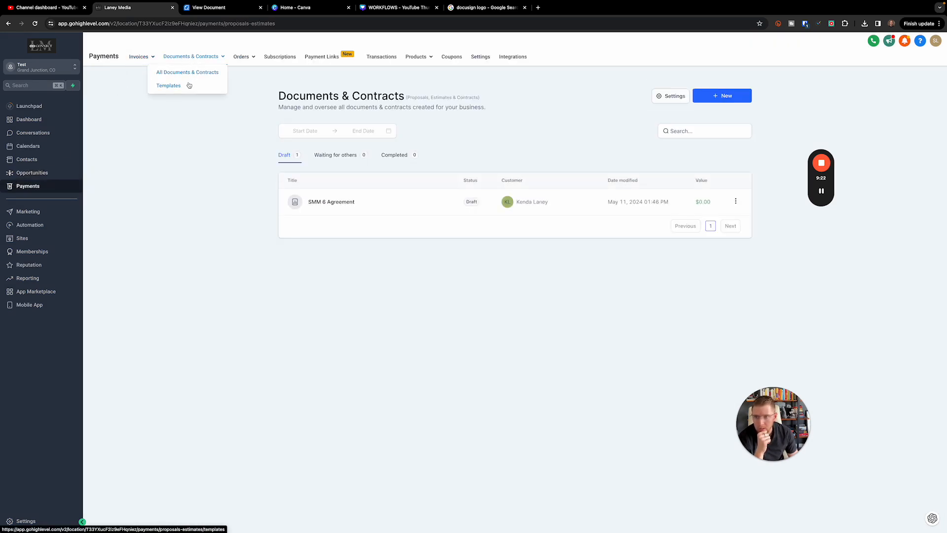
left_click(190, 86)
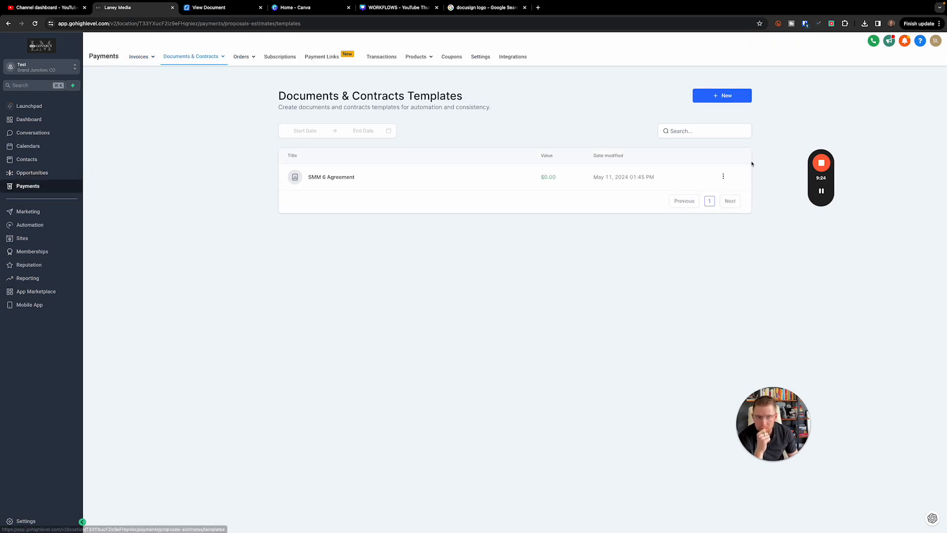
left_click(724, 177)
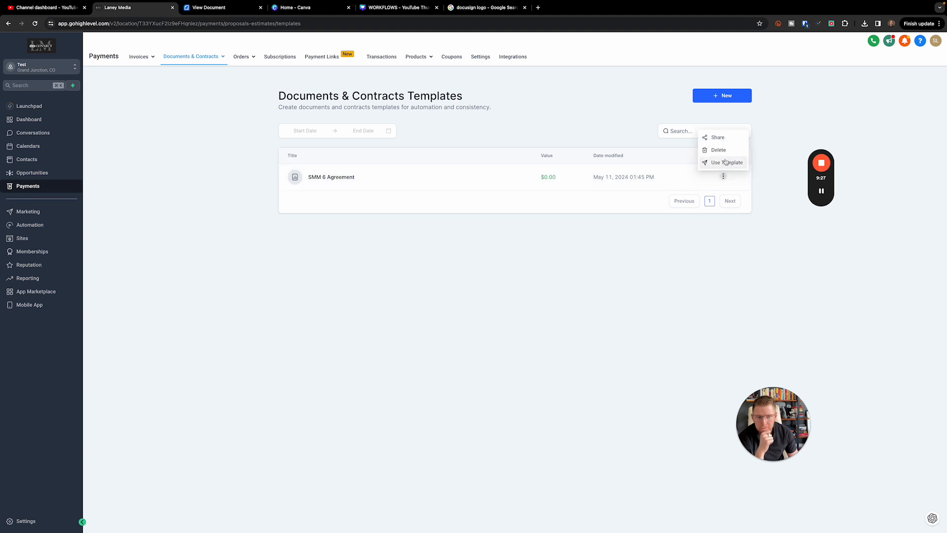
left_click(726, 162)
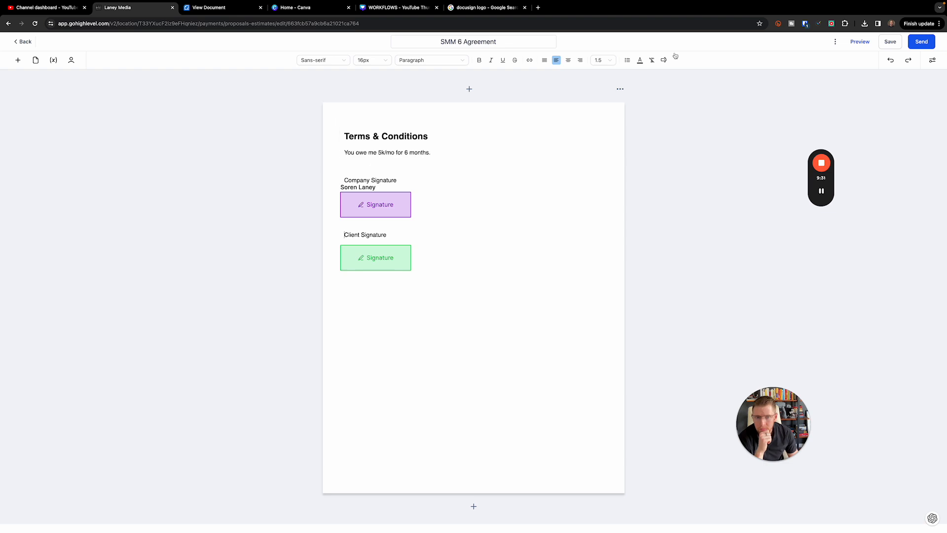
Make the first contact the primary client in the agreement's recipient settings
left_click(71, 60)
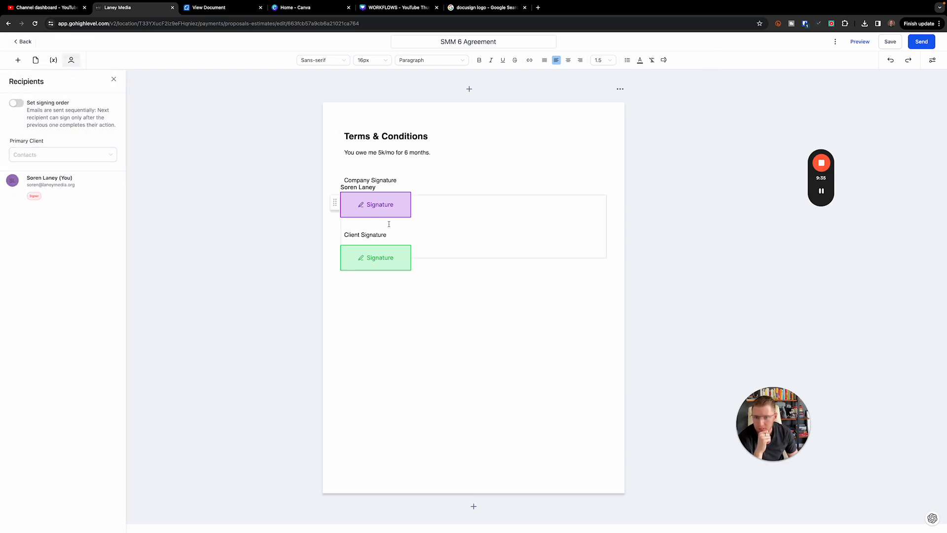
left_click(70, 156)
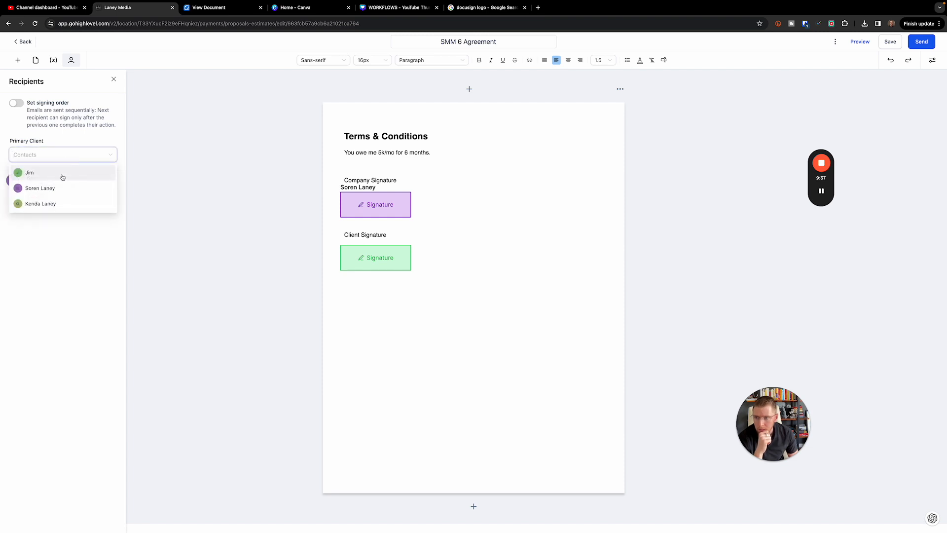
left_click(30, 173)
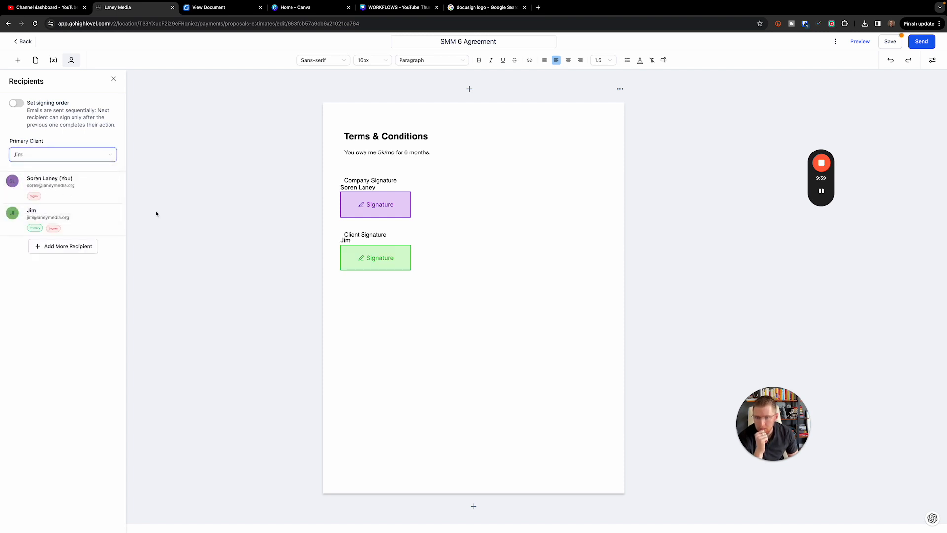
Inspect the signature block, close the side panels, and exit the editor without saving
left_click(413, 217)
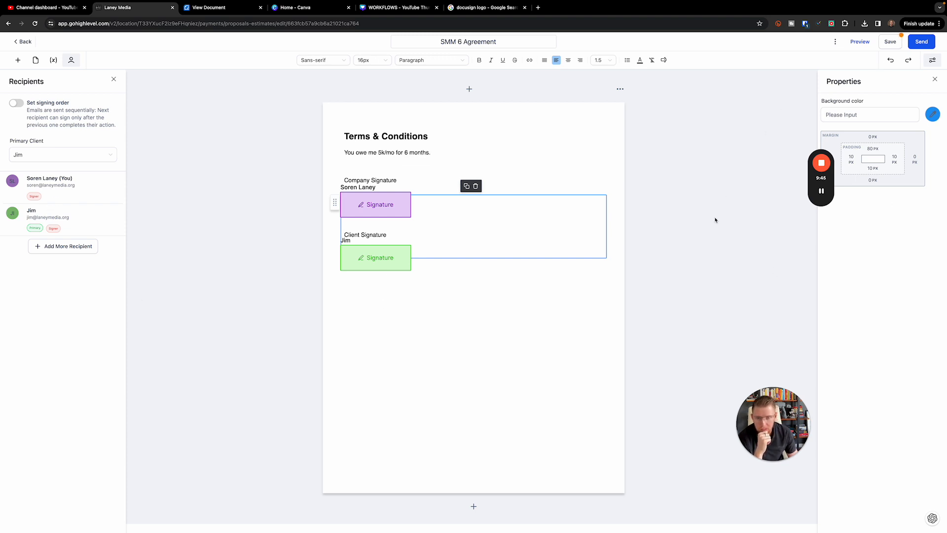
left_click(455, 381)
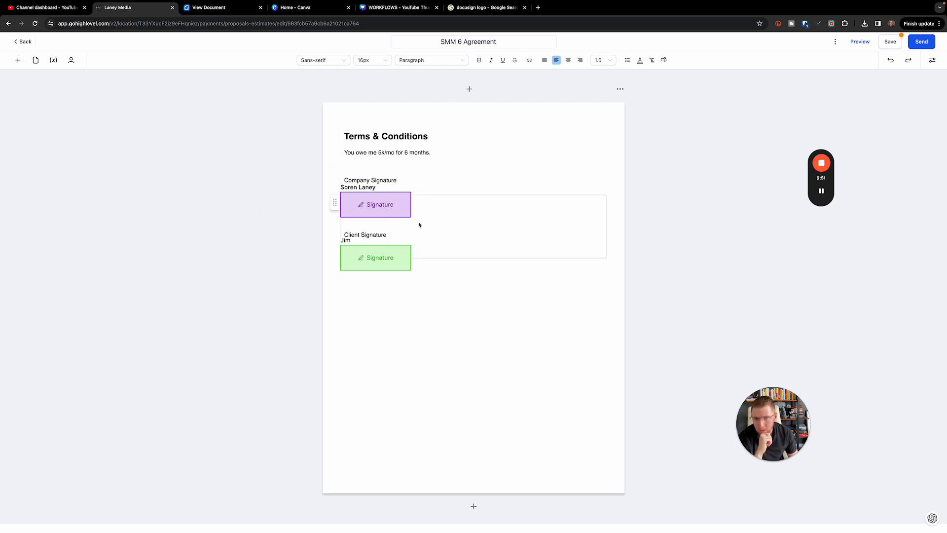
left_click(17, 43)
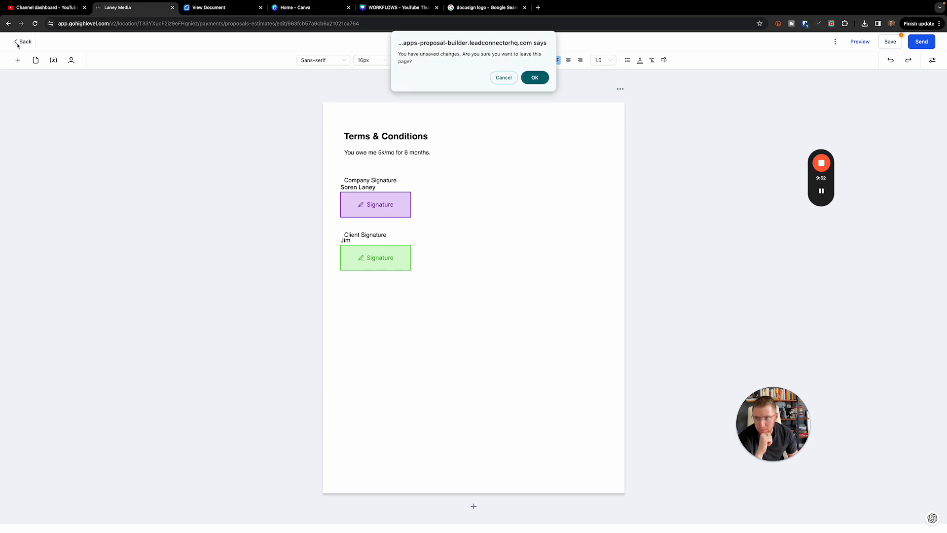
left_click(535, 77)
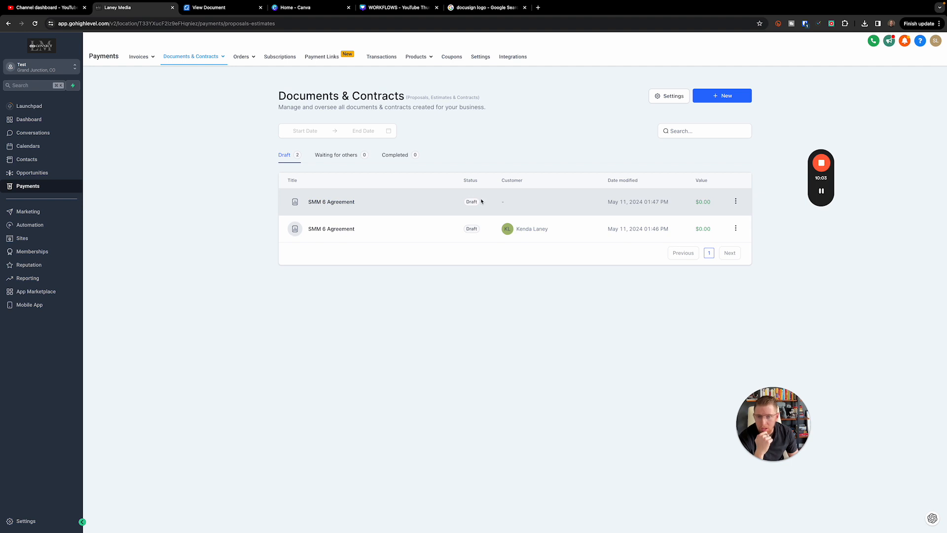
Start a new Upload a PDF document, then cancel it
left_click(721, 96)
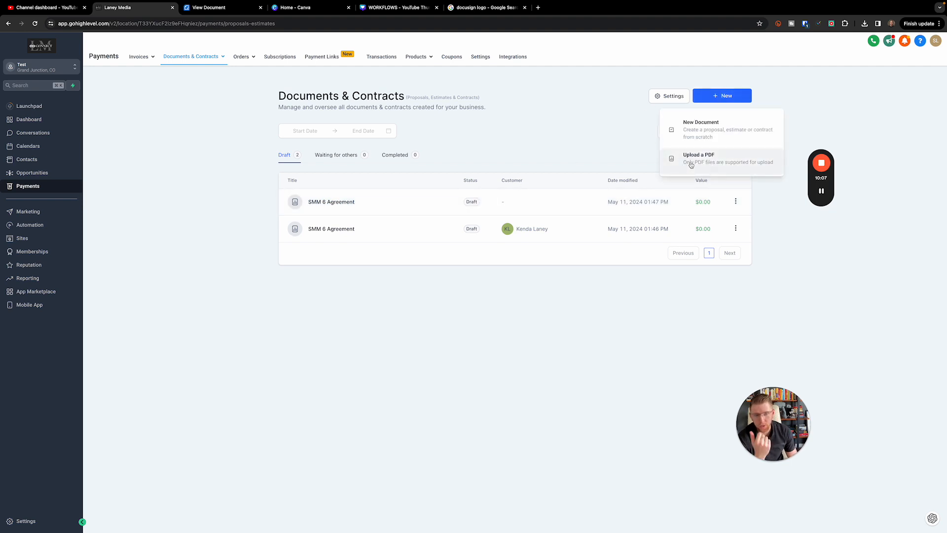
left_click(691, 164)
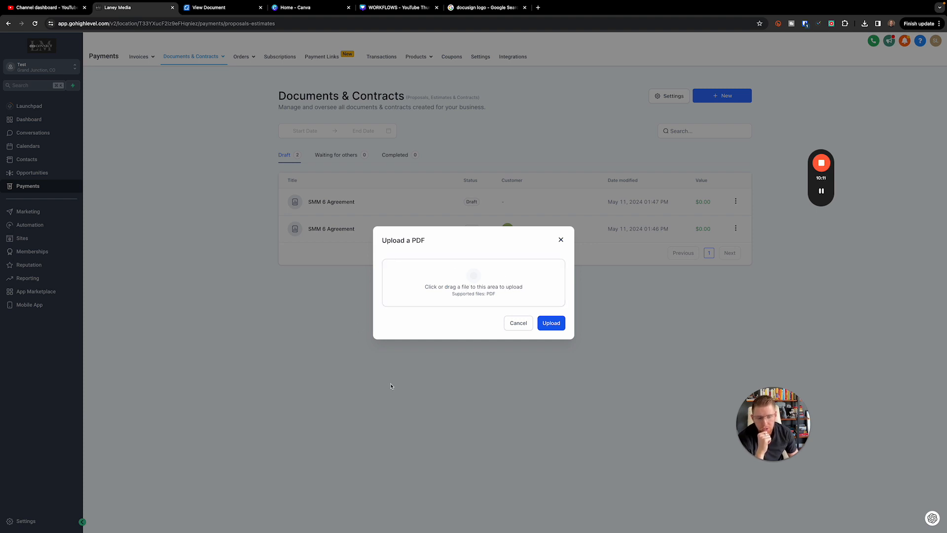
left_click(561, 240)
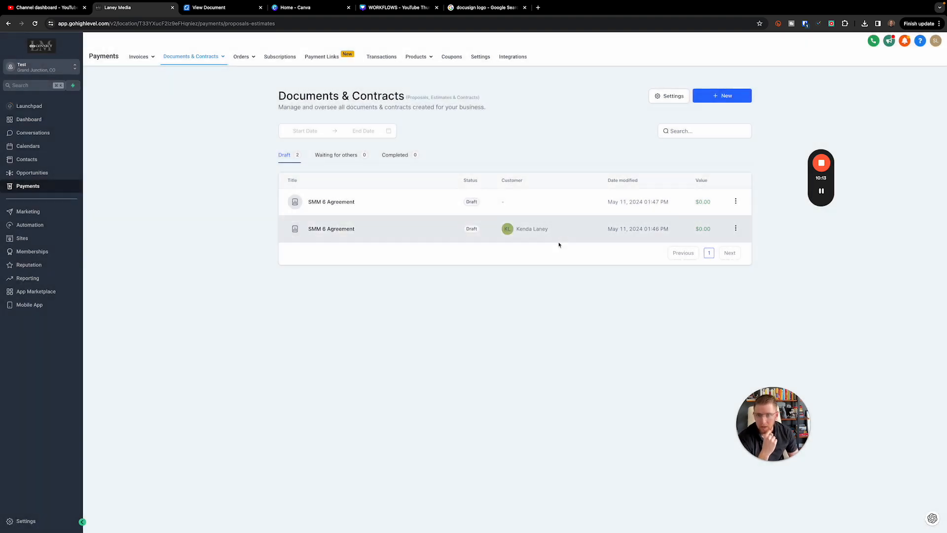
Open the second SMM 6 Agreement draft, the one with a customer, for editing
left_click(338, 154)
left_click(281, 155)
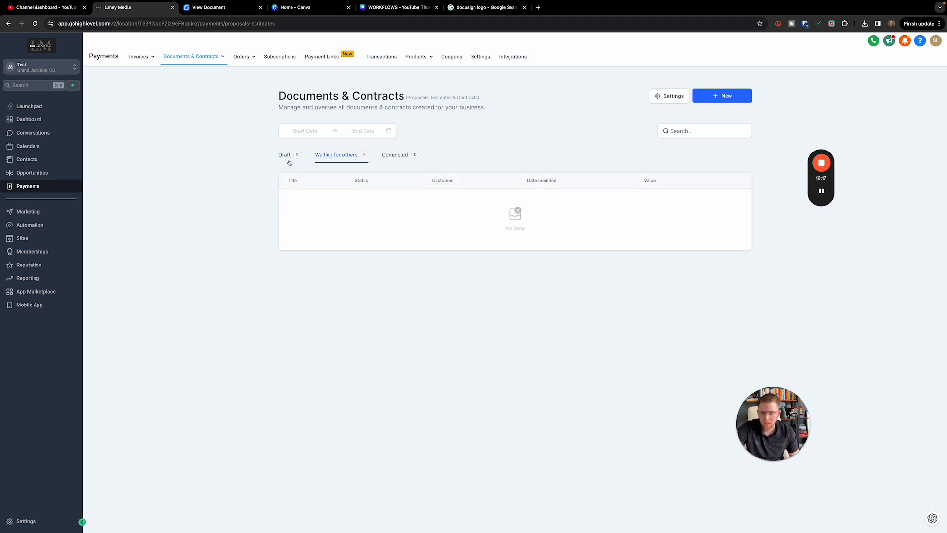
left_click(735, 229)
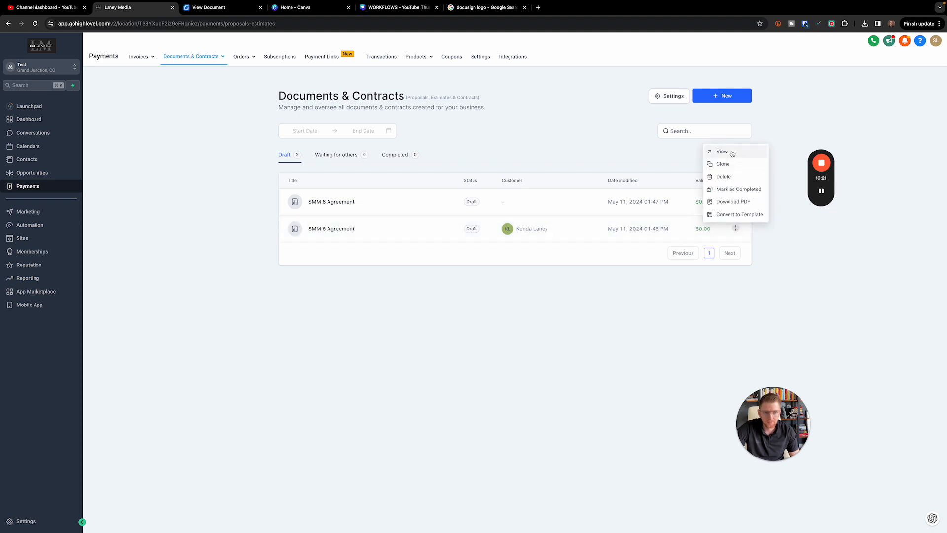
left_click(613, 220)
left_click(323, 229)
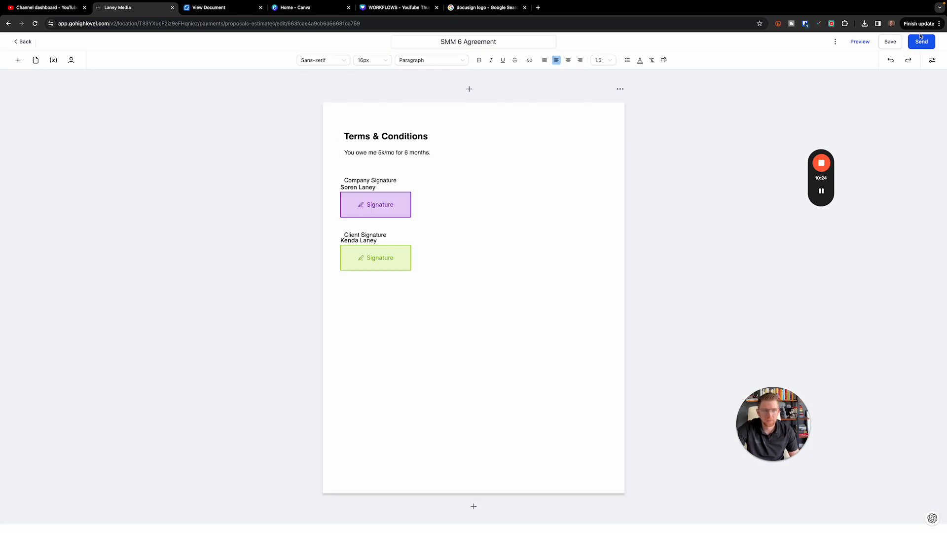
Send the SMM 6 Agreement to the client by email, then go back to Documents & Contracts
left_click(921, 42)
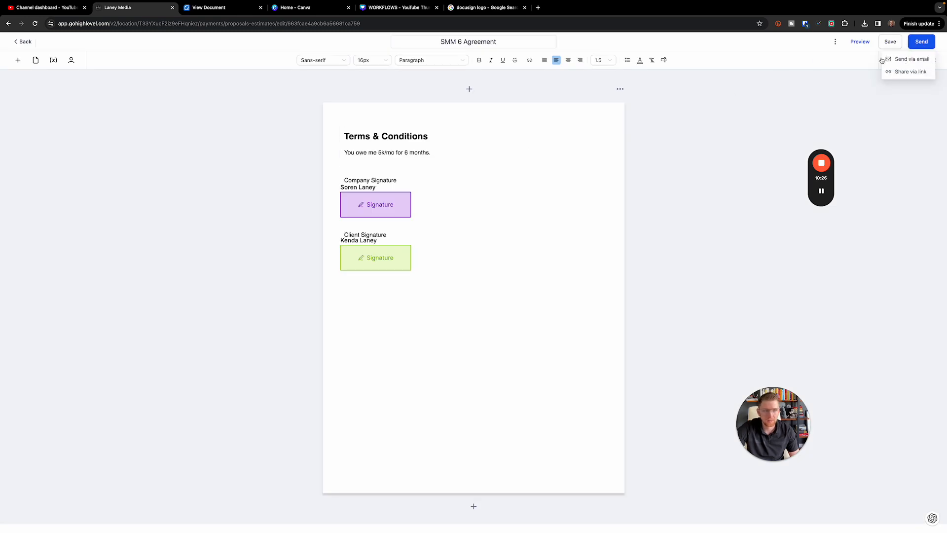
left_click(908, 59)
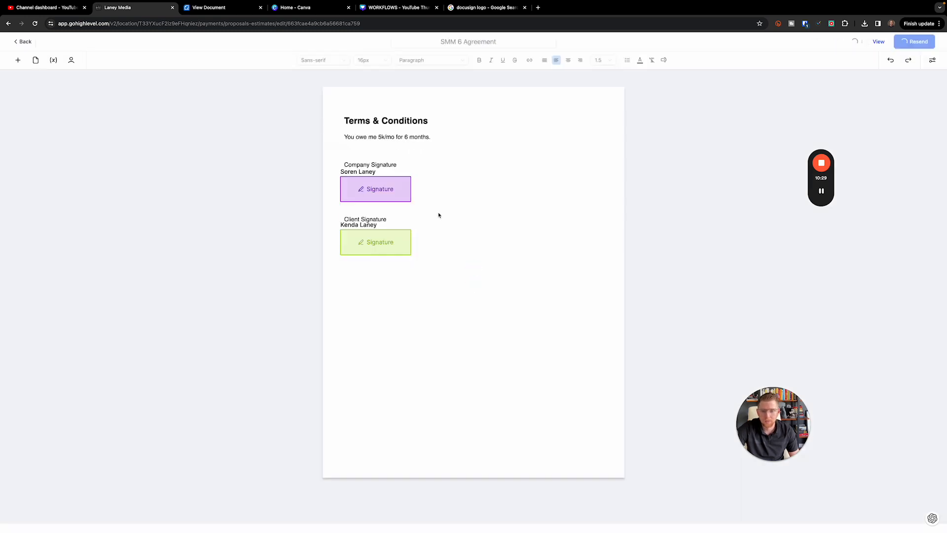
left_click(933, 47)
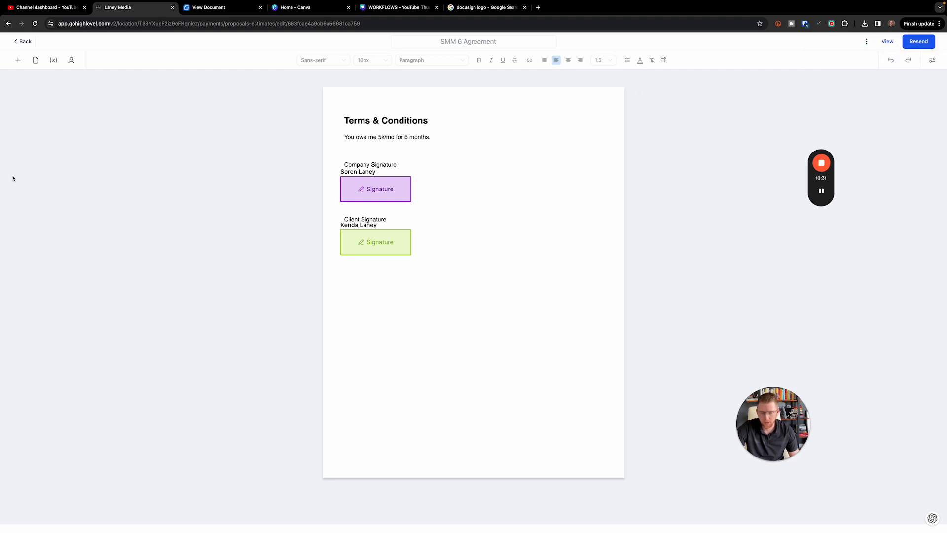
left_click(20, 41)
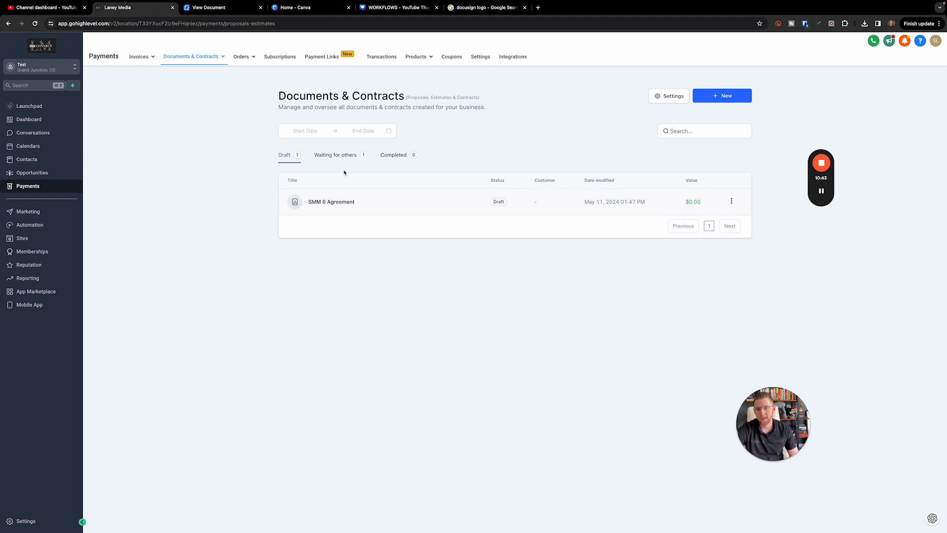
left_click(334, 155)
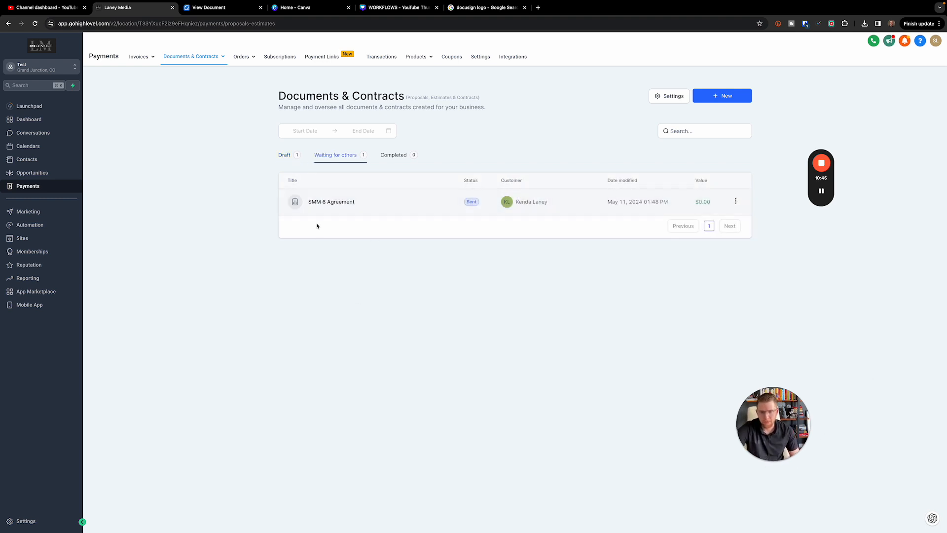
left_click(394, 156)
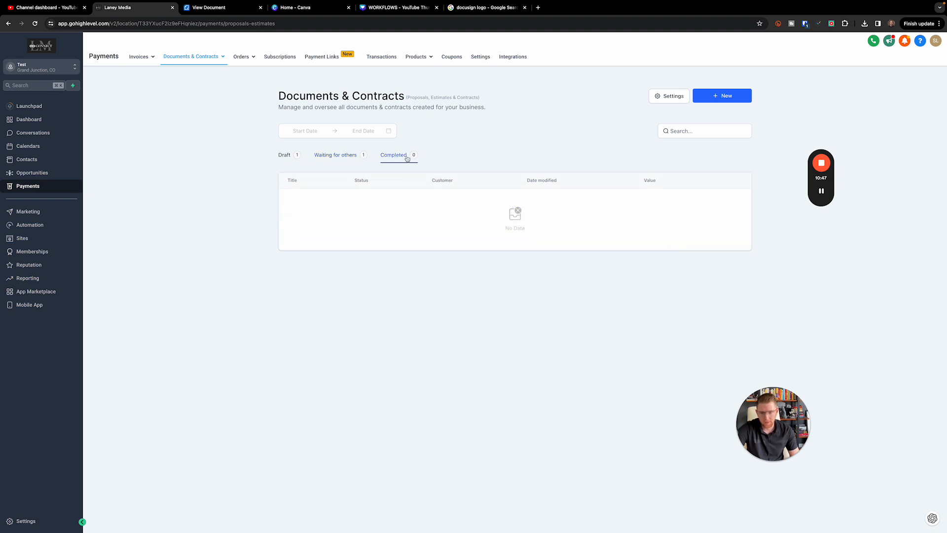
left_click(329, 156)
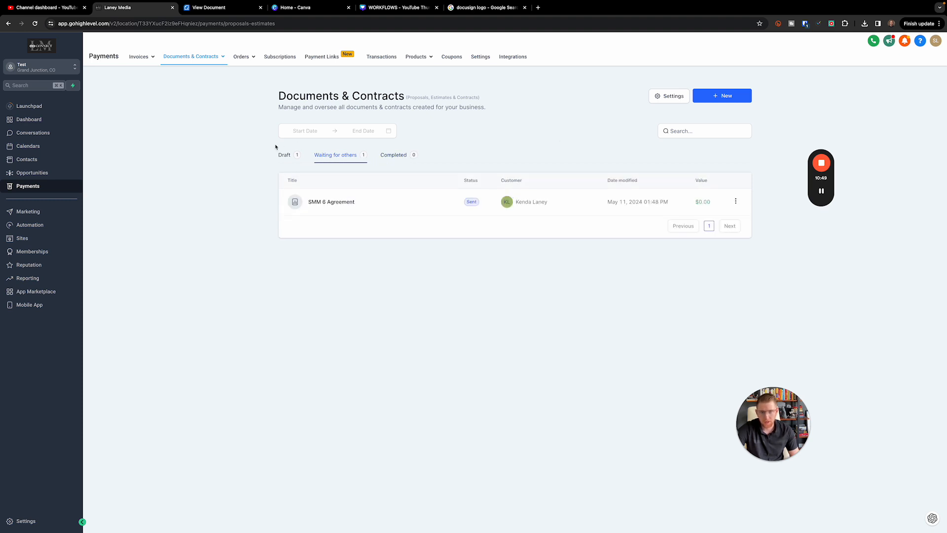
left_click(284, 155)
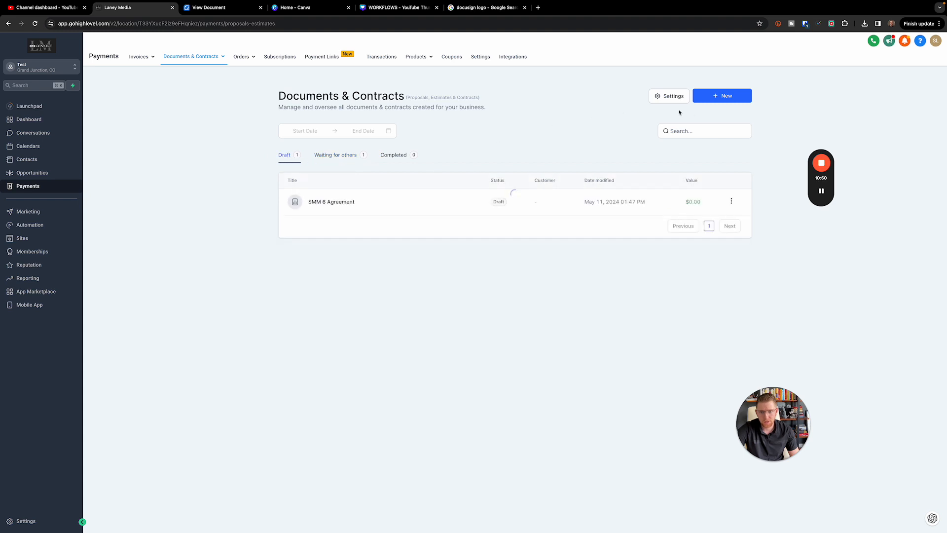
type("k e")
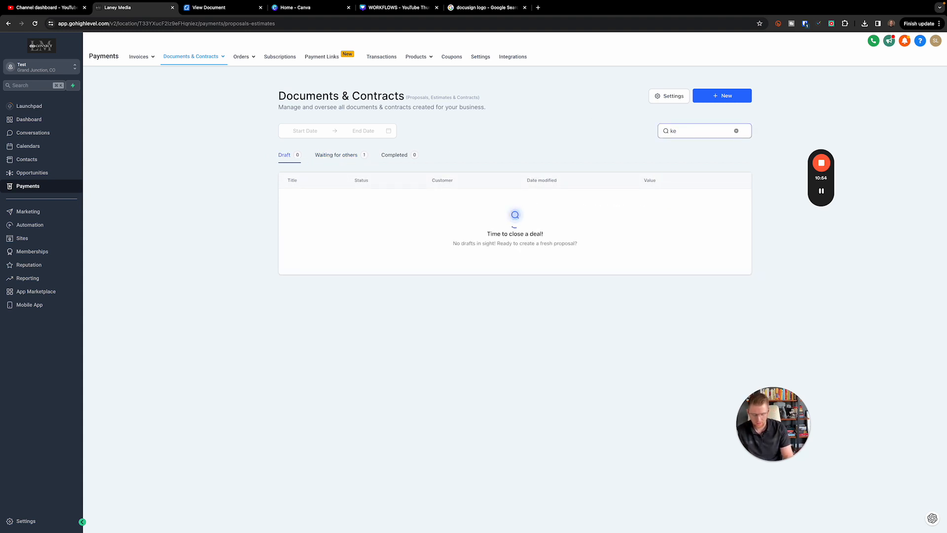
type("nda")
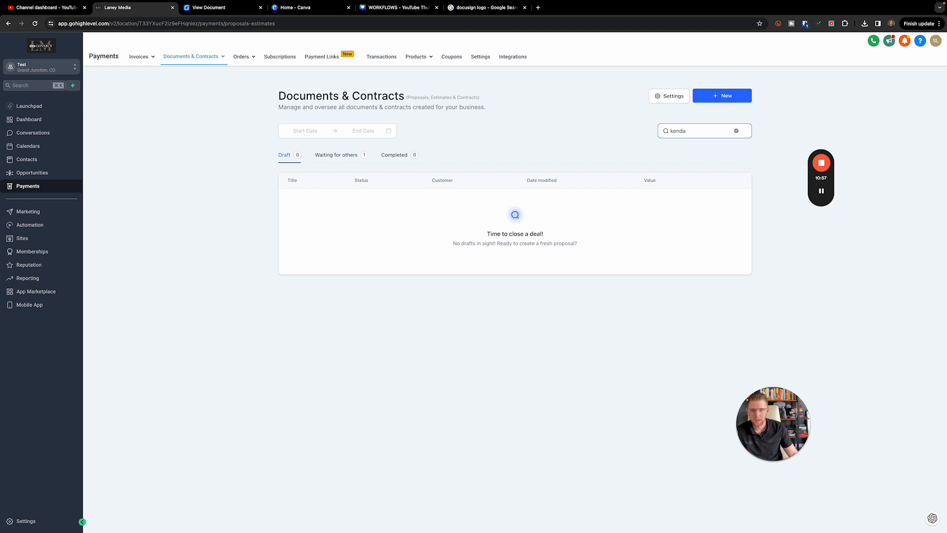
left_click(339, 156)
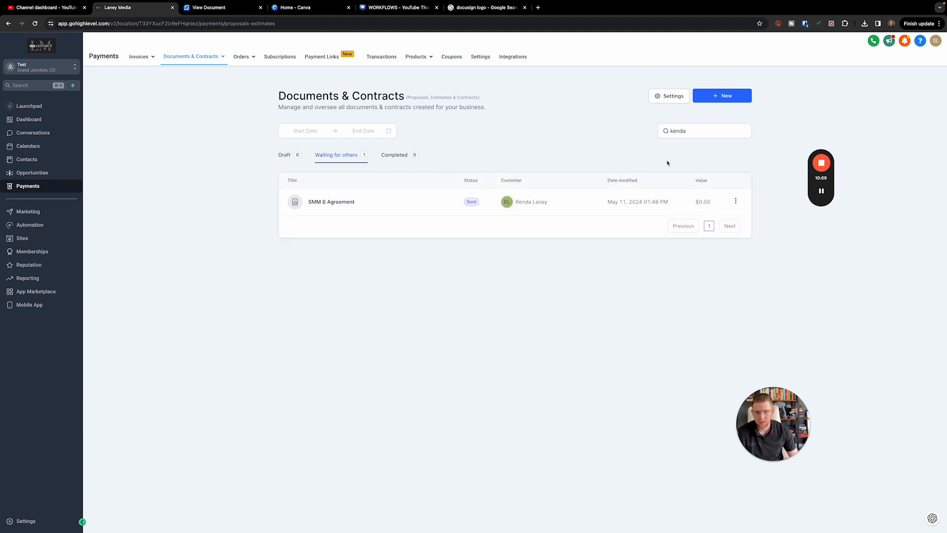
left_click(706, 131)
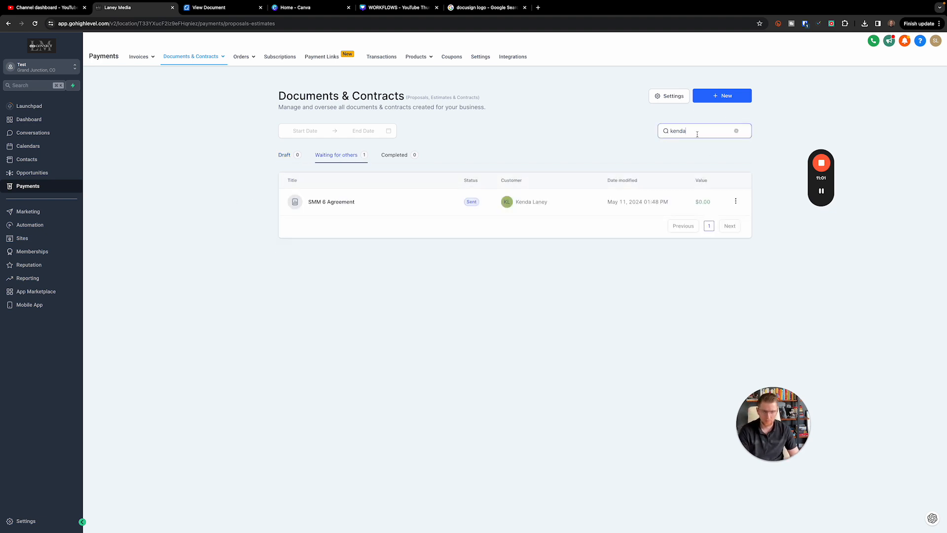
left_click(284, 155)
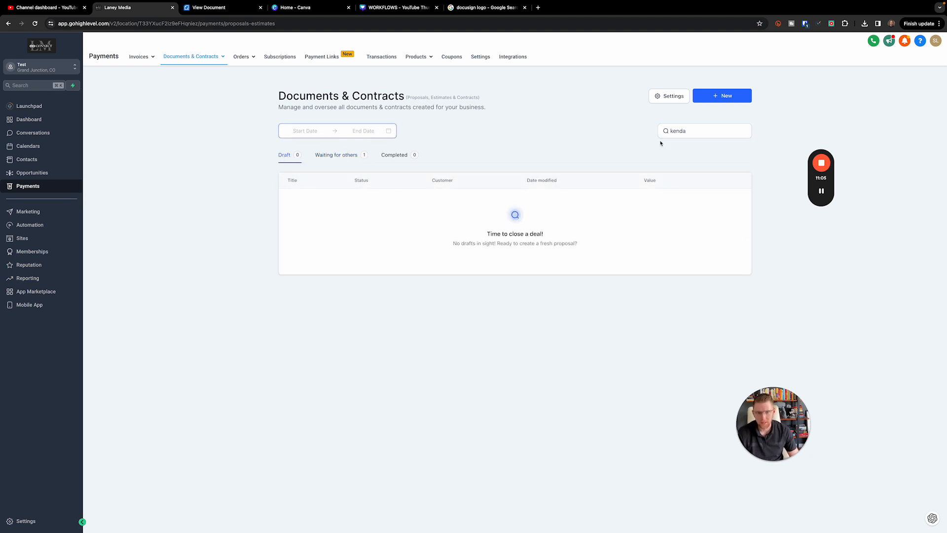
left_click(713, 132)
left_click(736, 130)
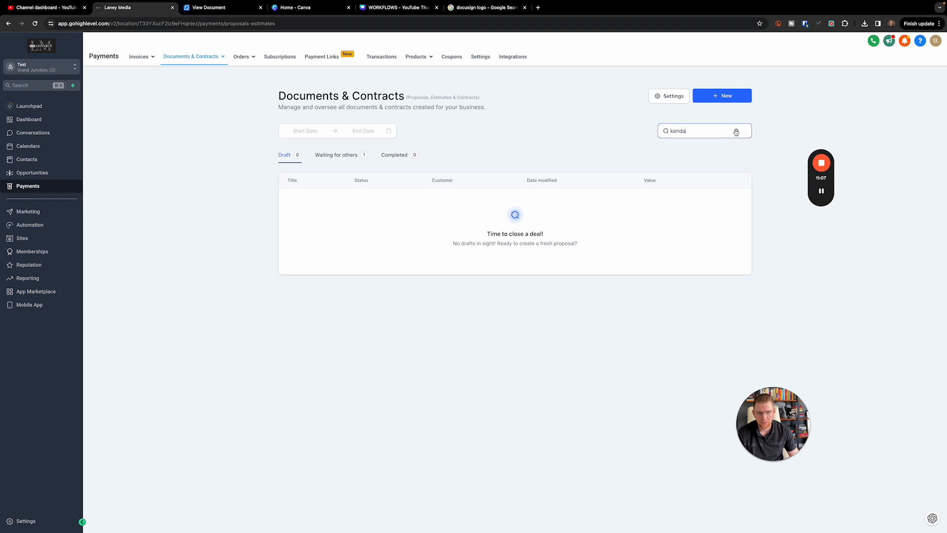
left_click(492, 150)
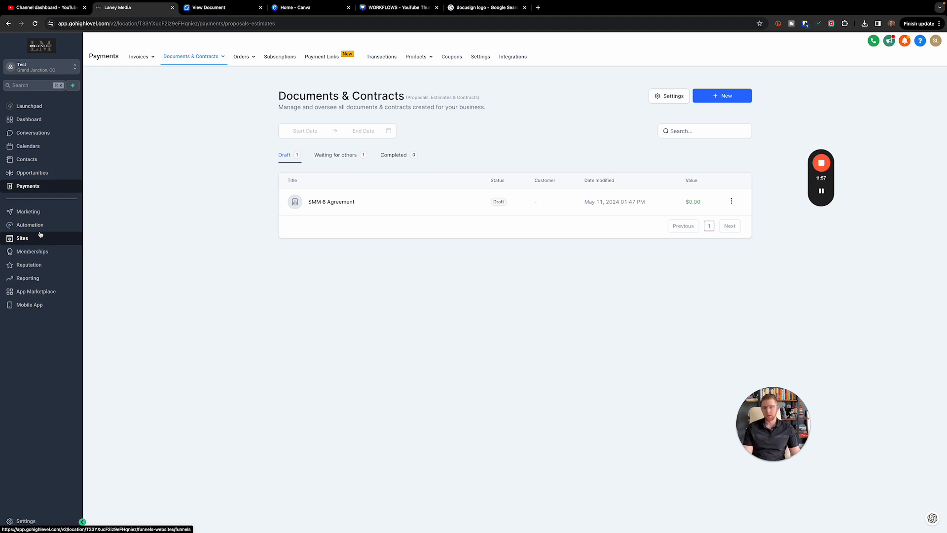
Show the Waiting for others tab listing the SMM 6 Agreement as Sent
left_click(334, 155)
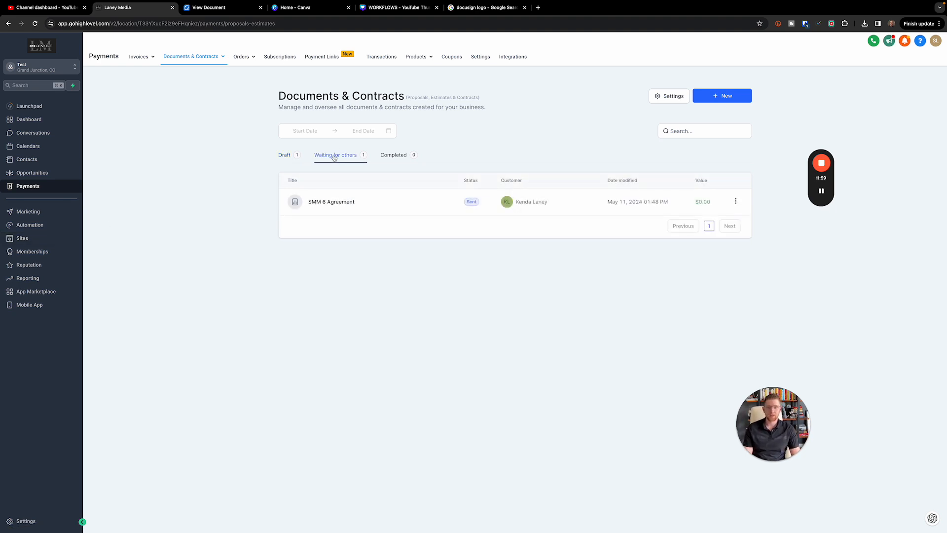